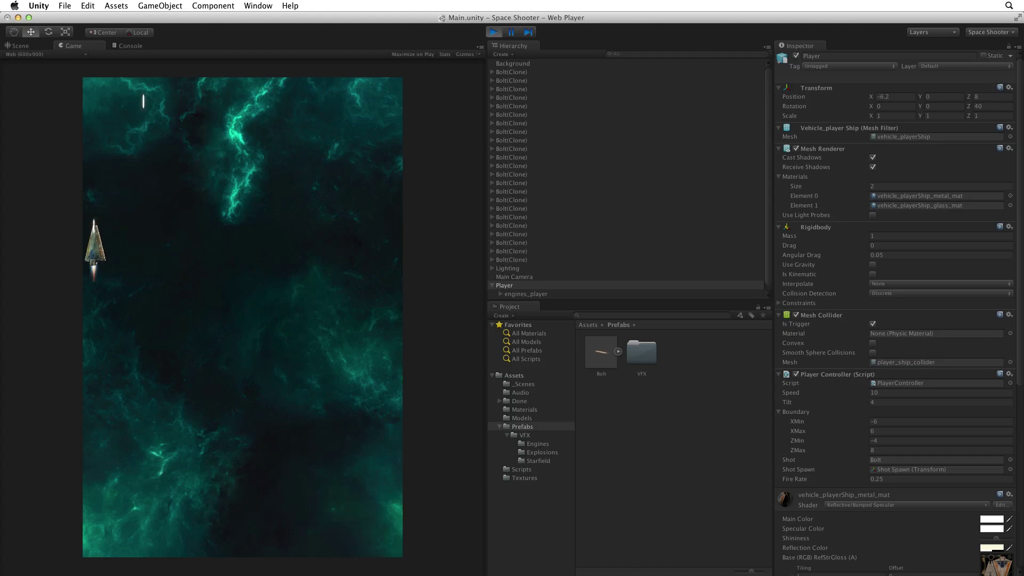
Test-fly the player ship across the play area in the running game, through the lower corner and back to the middle.
key(Right)
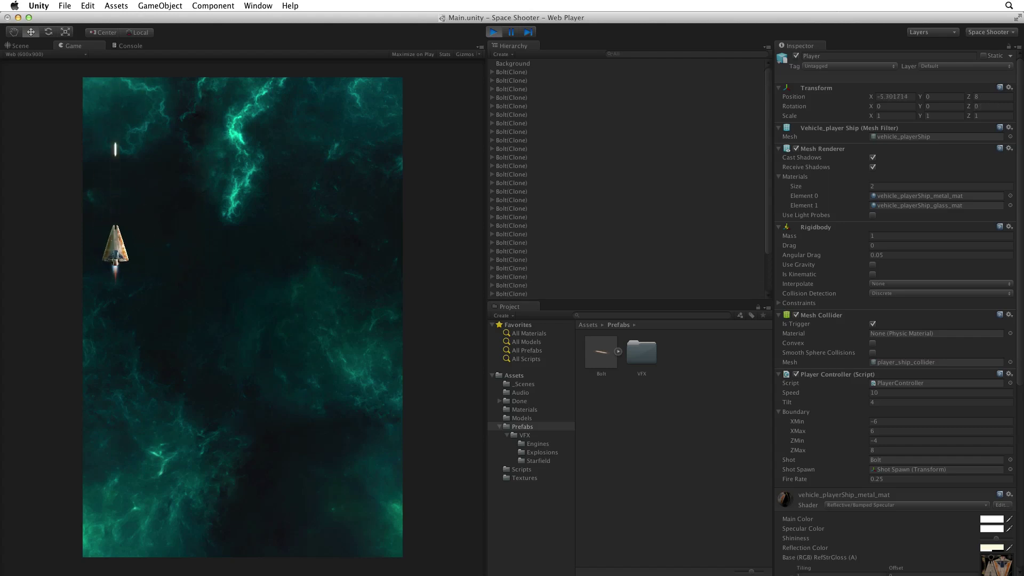
key(Right)
key(Right)
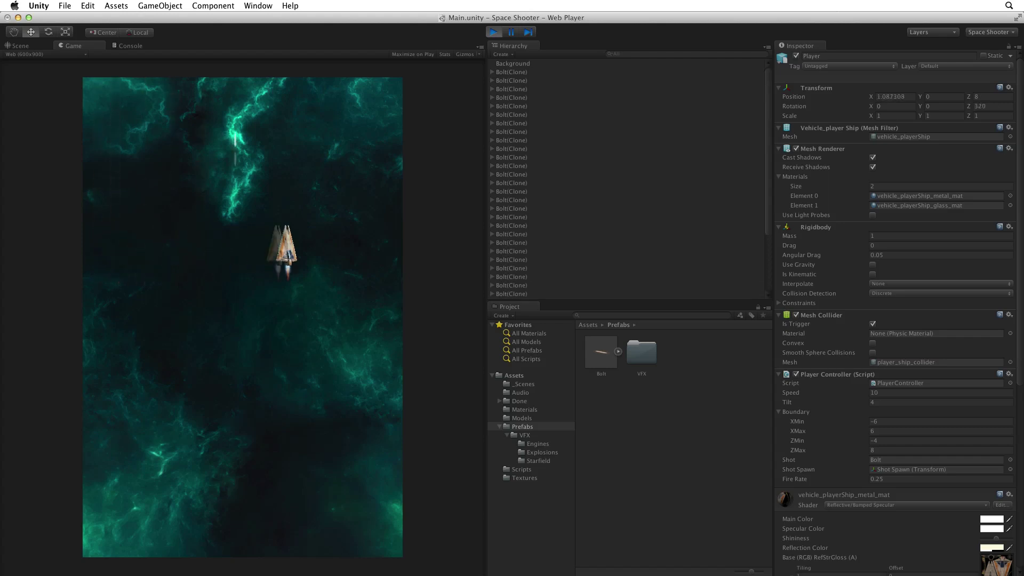
key(Down)
key(Down)
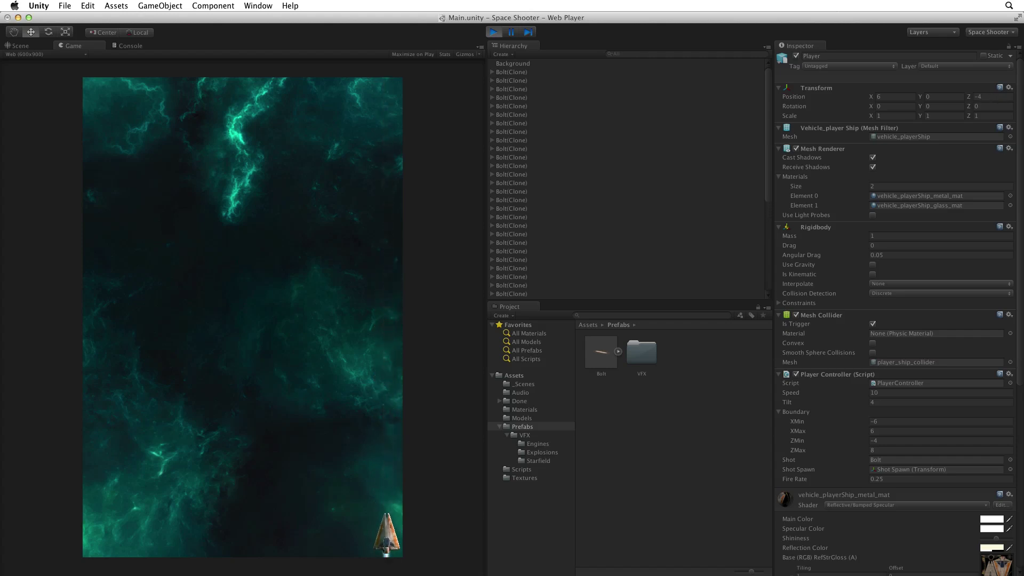
key(Left)
key(Up)
key(Up)
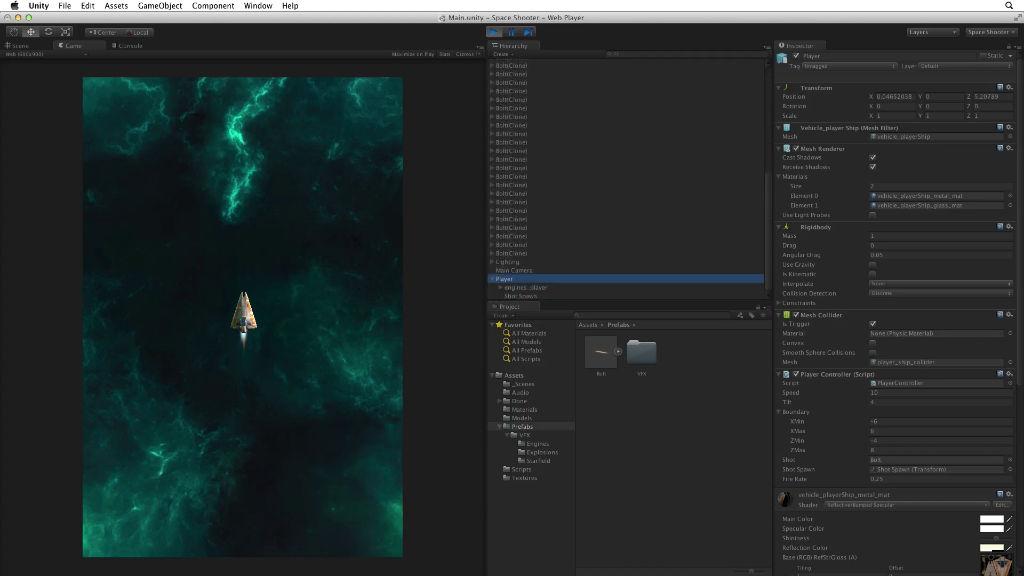
Examine the positions of several Bolt(Clone) objects in the Hierarchy, then stop play mode.
scroll(625, 179, up, 10)
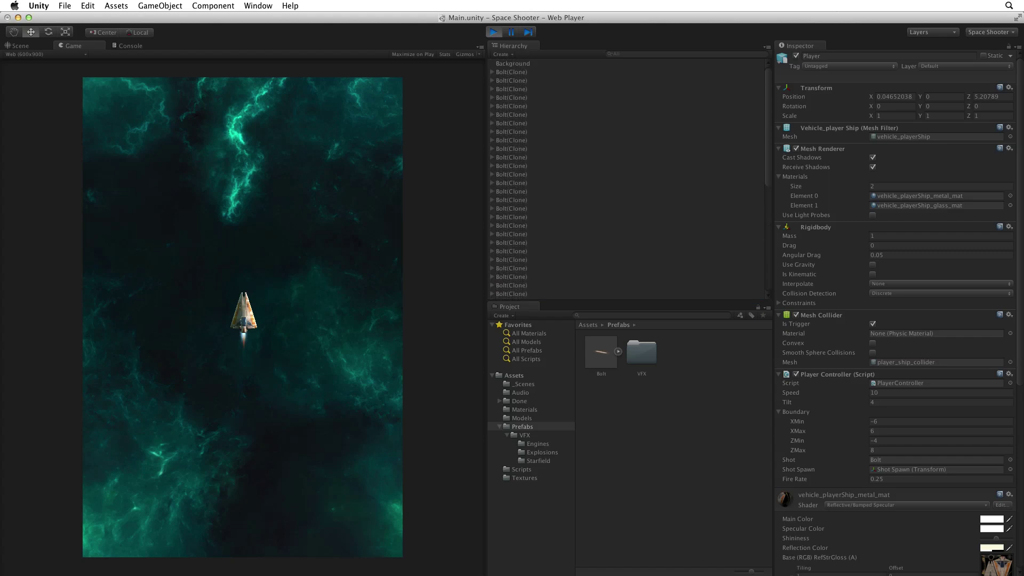
click(511, 183)
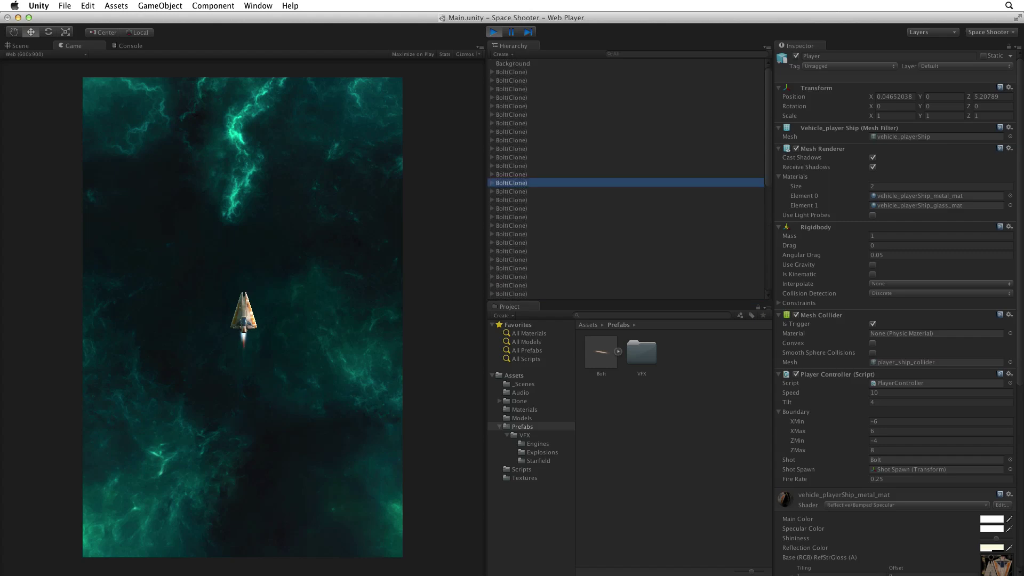
click(511, 225)
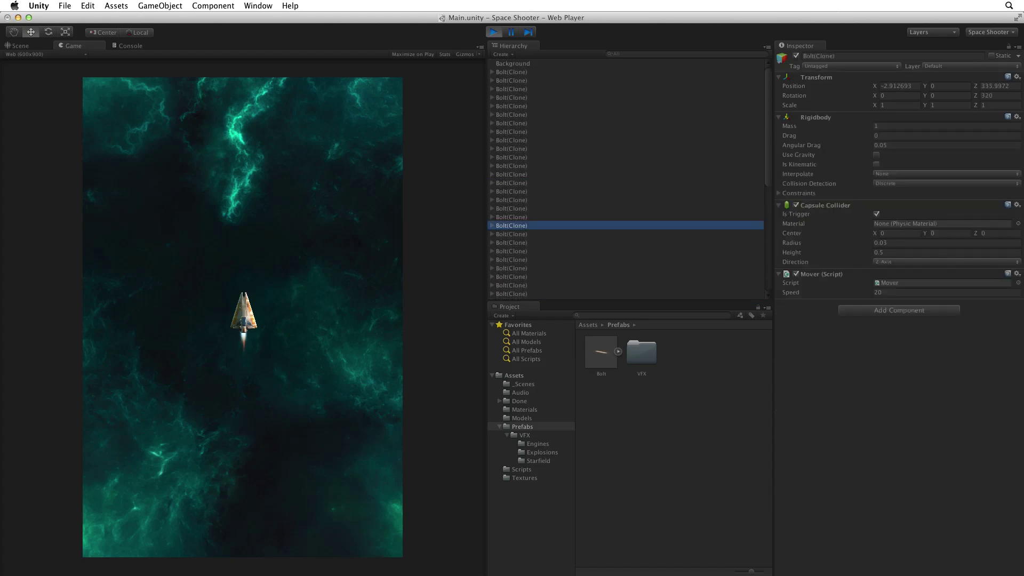
click(512, 268)
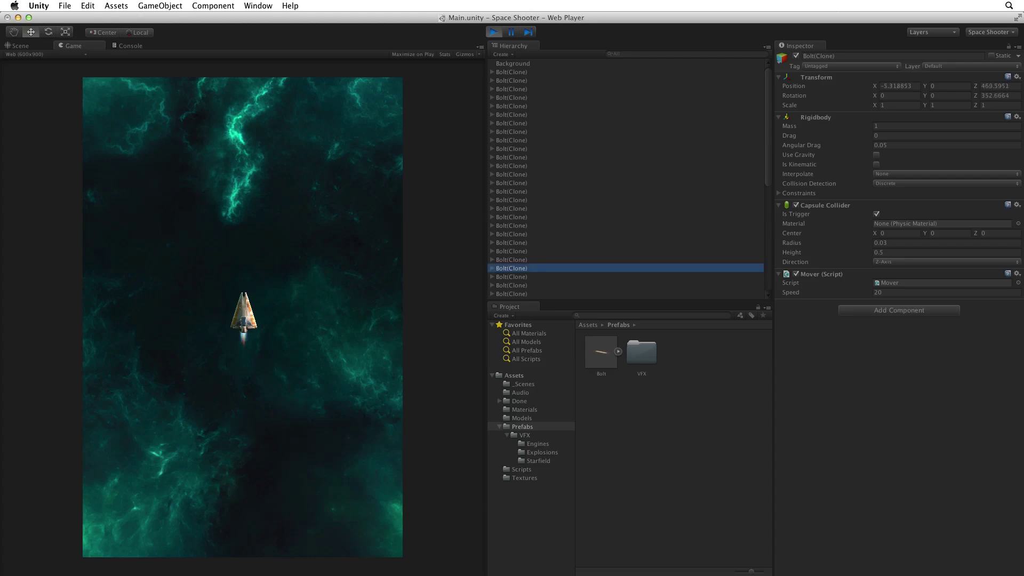
click(511, 192)
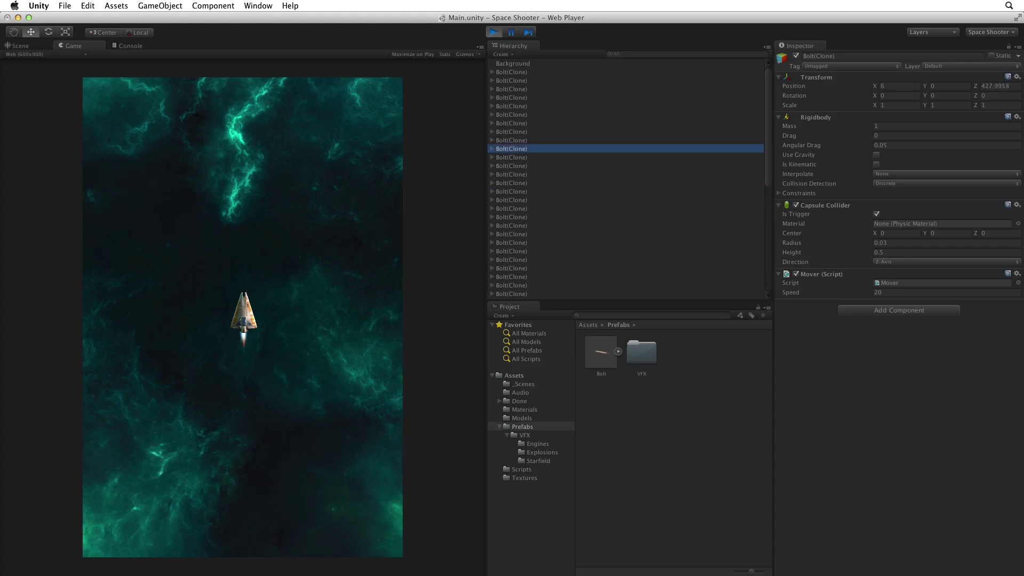
click(512, 234)
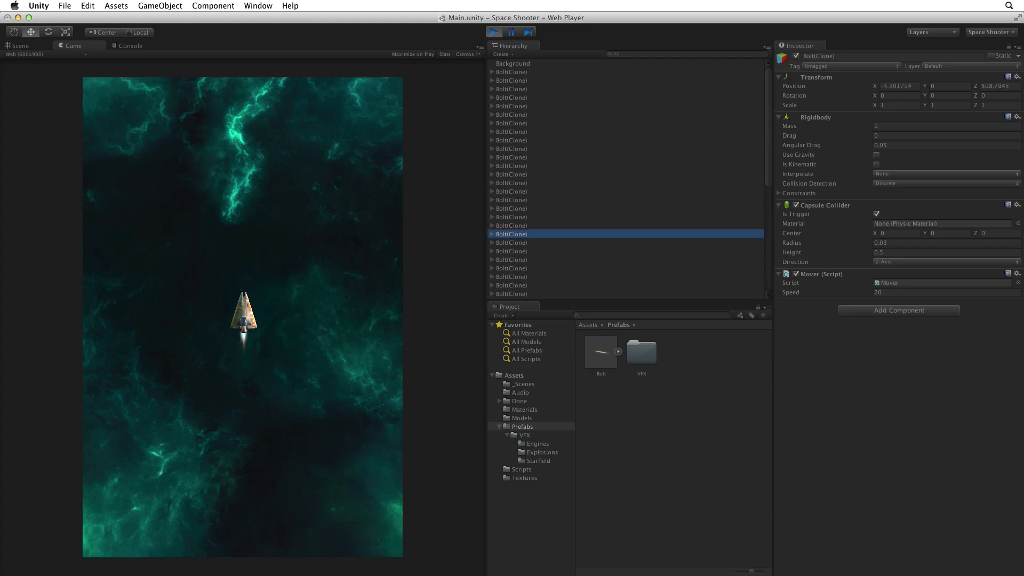
click(512, 259)
click(512, 175)
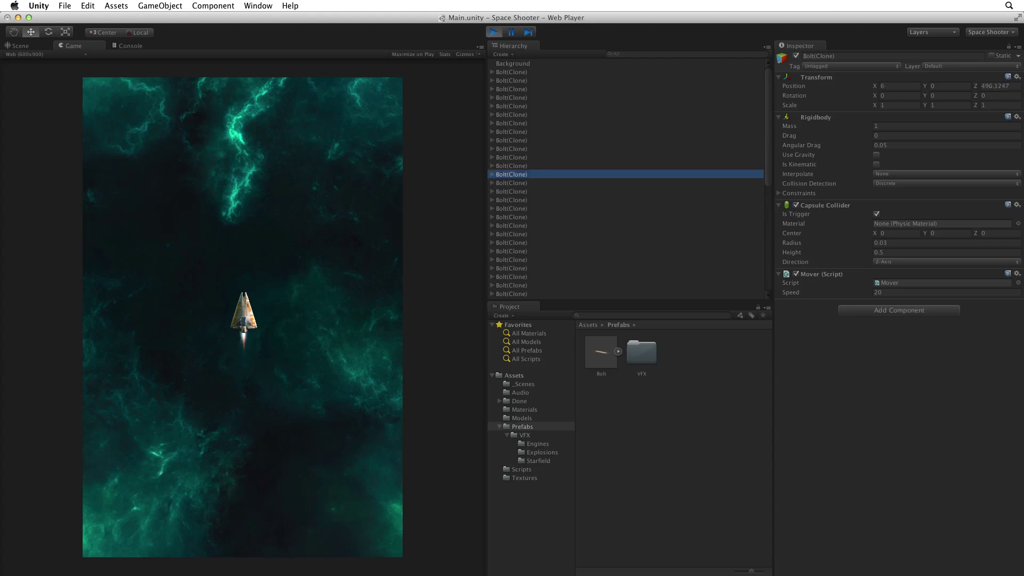
click(511, 106)
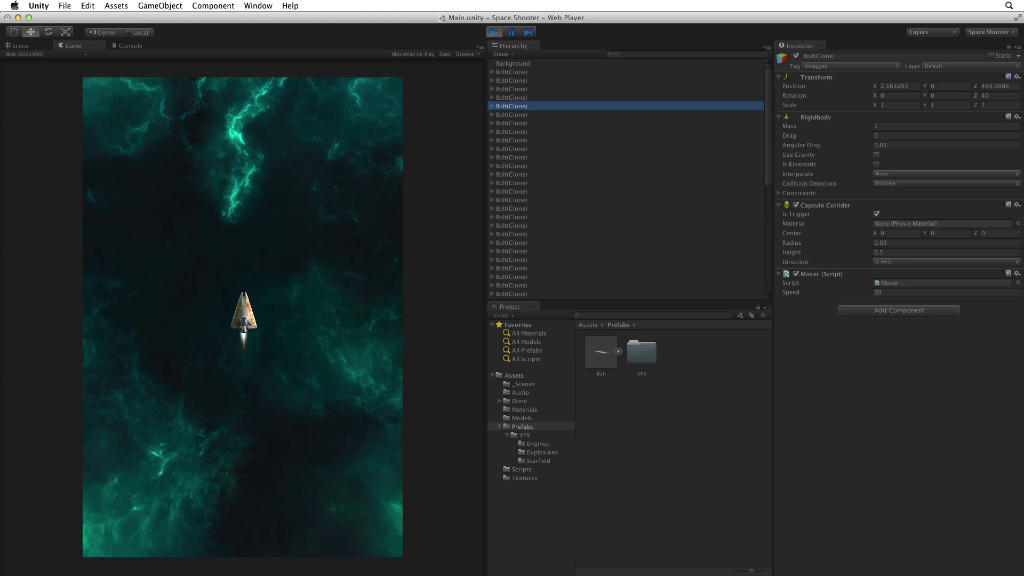
click(512, 131)
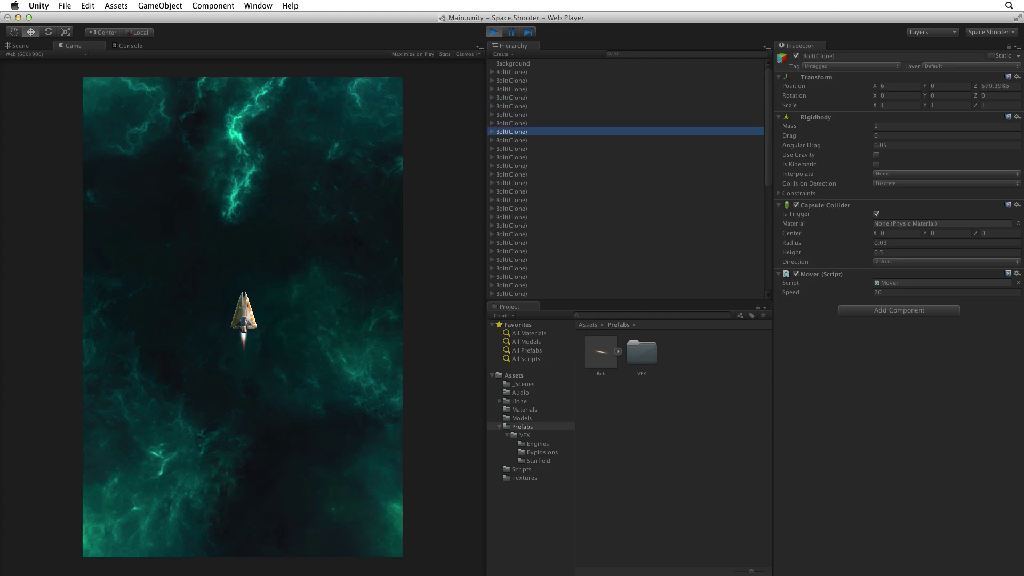
key(super+p)
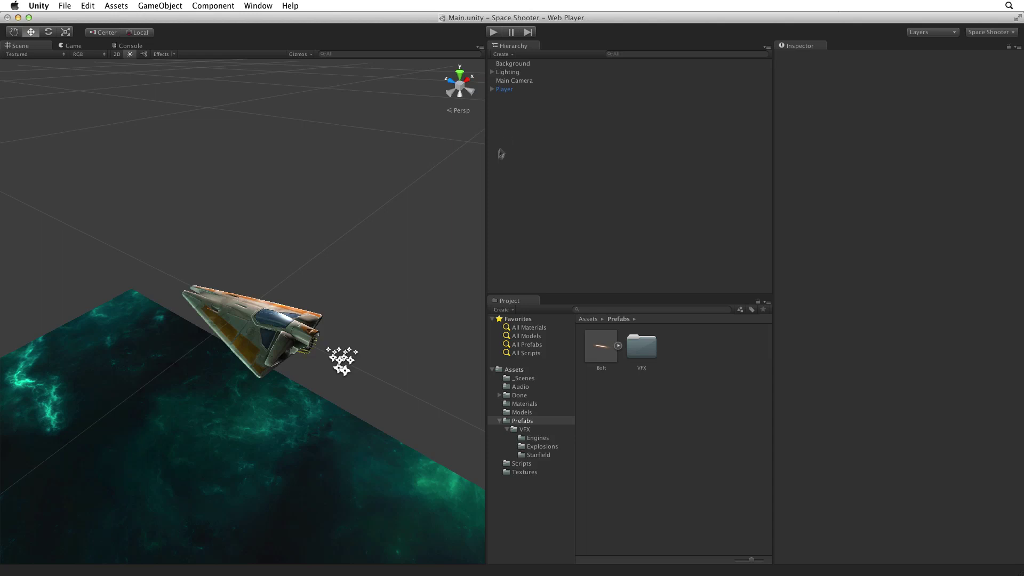
Create a cube in the scene, name it Boundary and reset its transform.
click(502, 54)
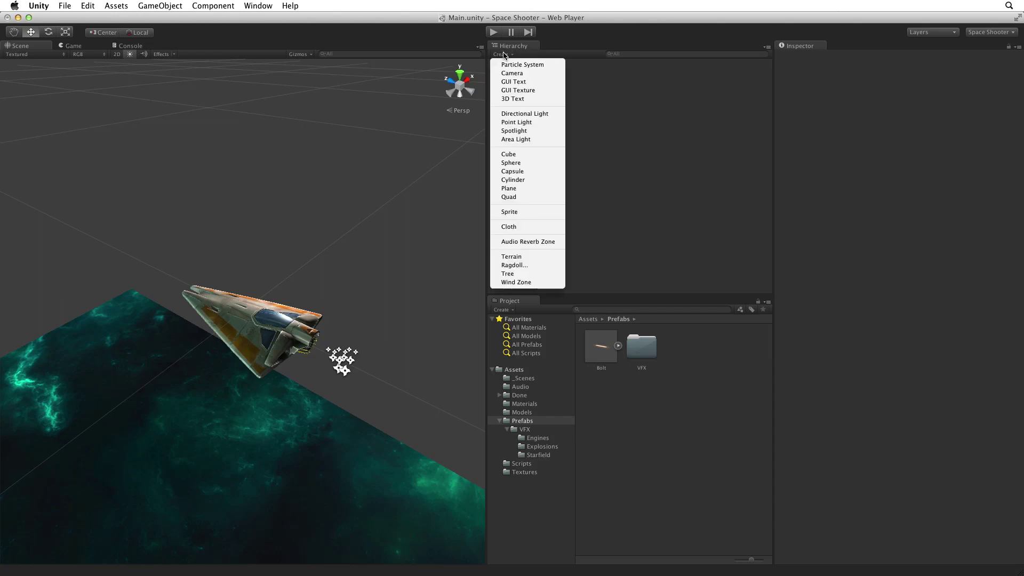
click(509, 155)
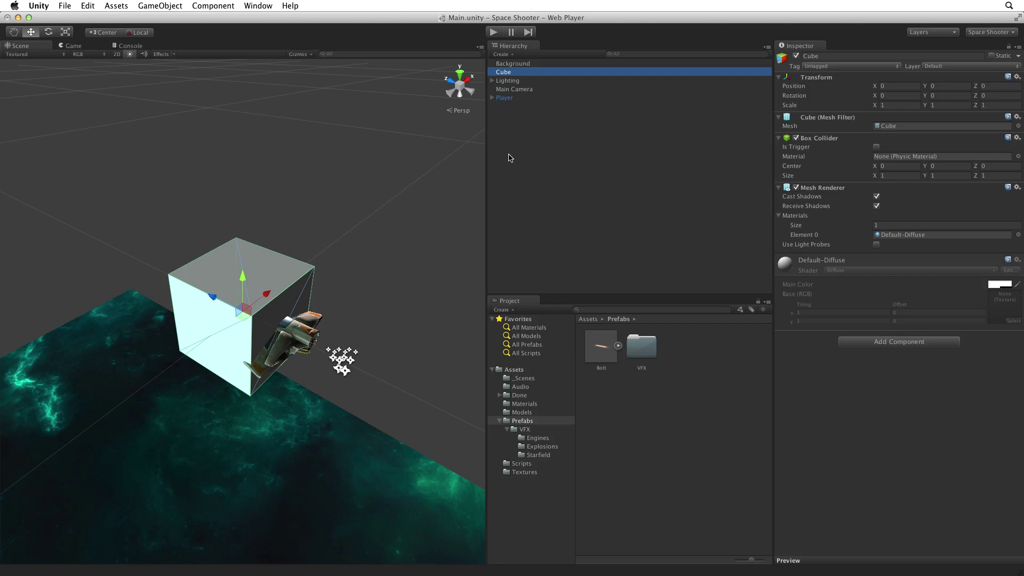
key(Return)
text(Boundary)
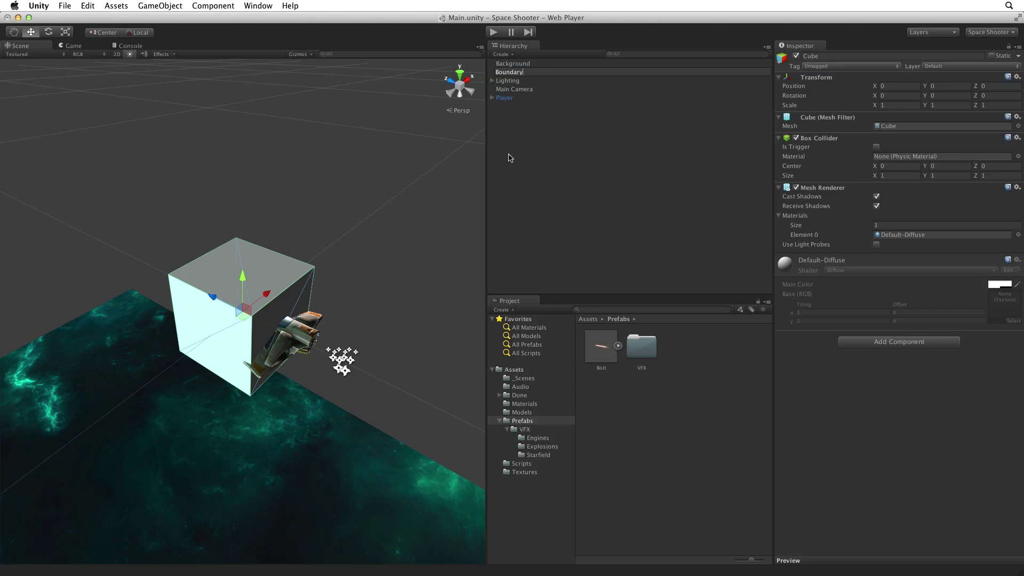
key(Return)
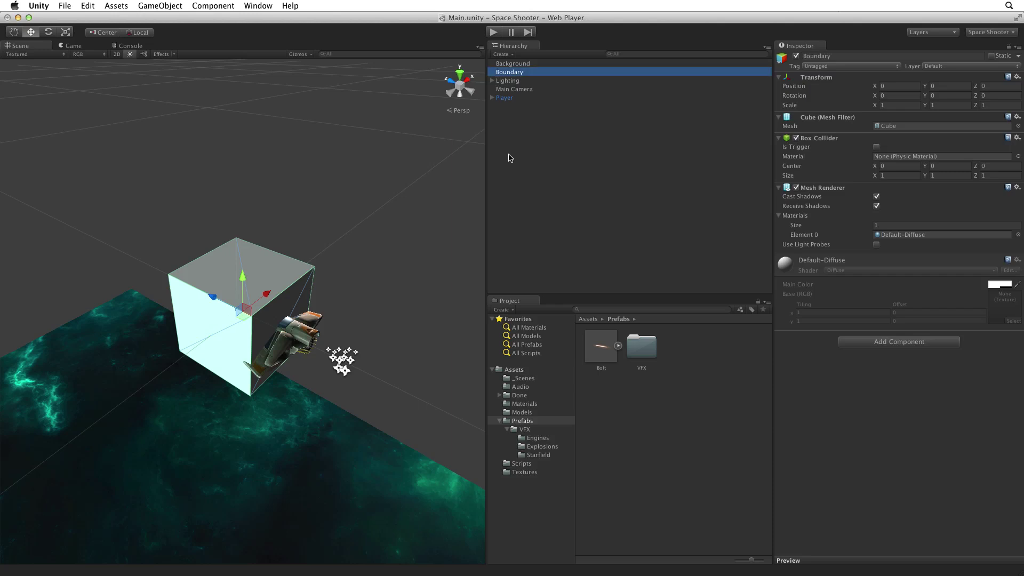
click(1017, 77)
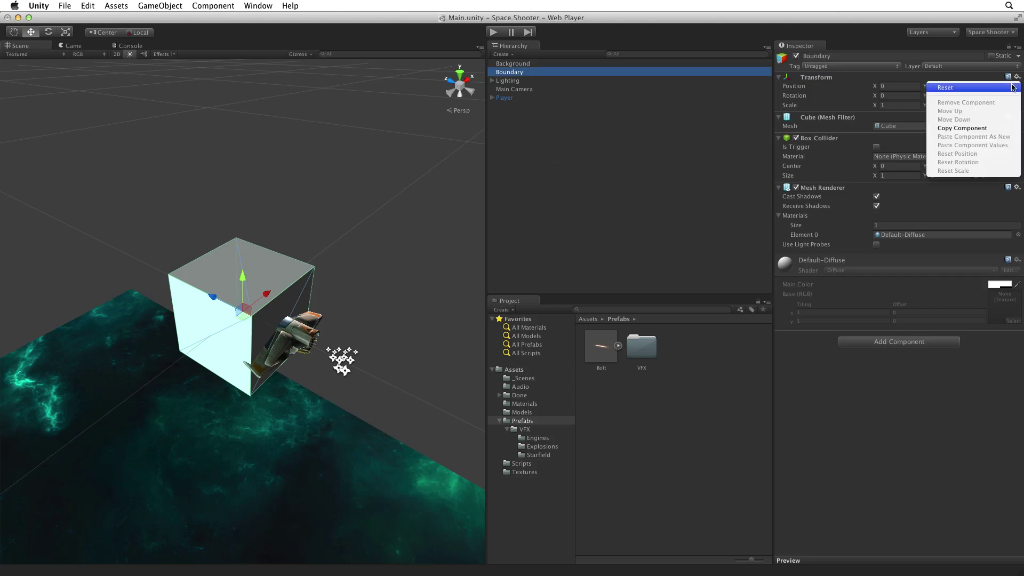
click(1011, 86)
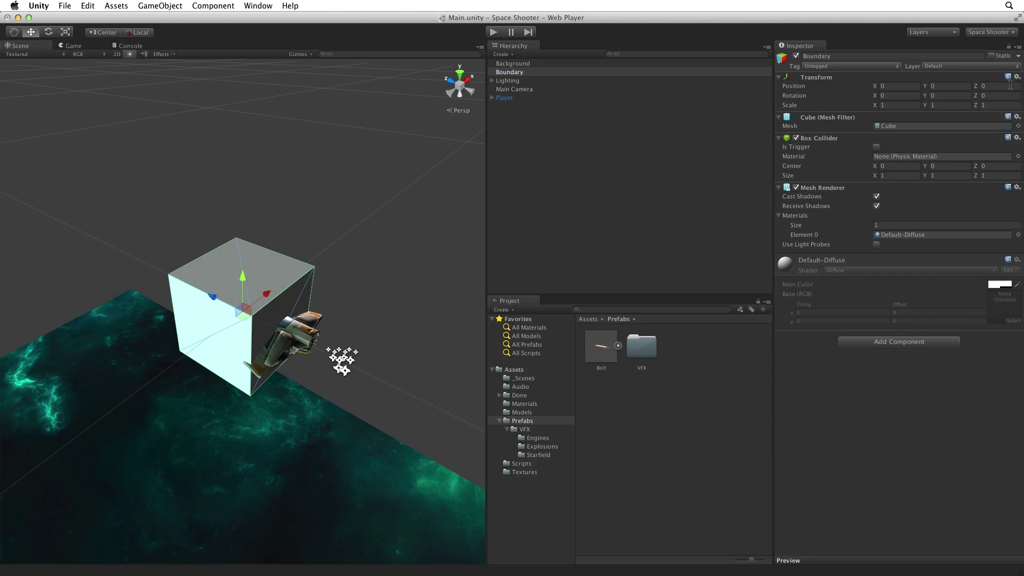
Turn off the Boundary's Mesh Renderer and make its Box Collider a trigger.
click(796, 188)
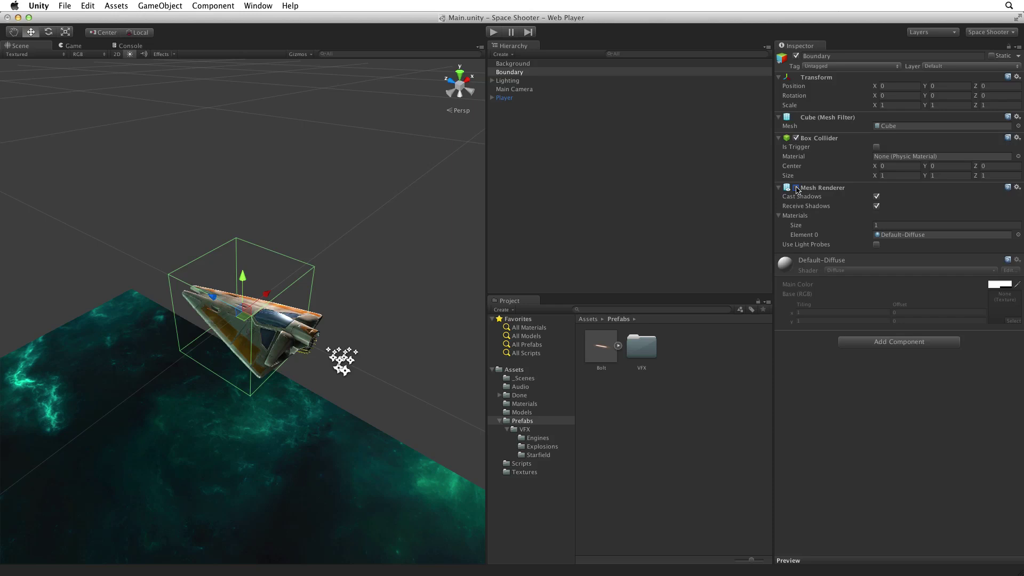
click(875, 147)
In the Game view, turn the Boundary's Mesh Renderer back on and set its Z position to 5 like the Main Camera's.
click(71, 46)
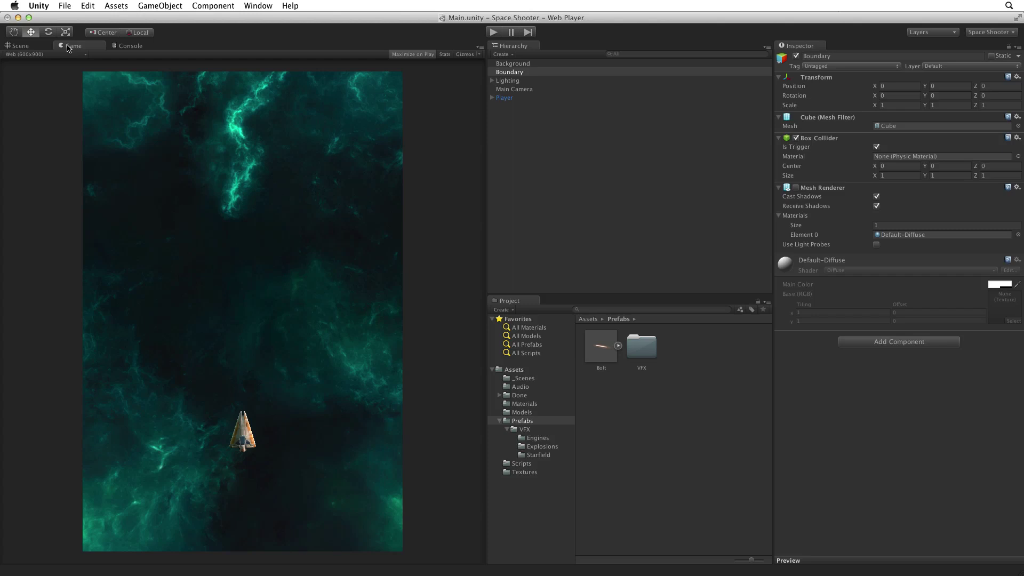
click(796, 188)
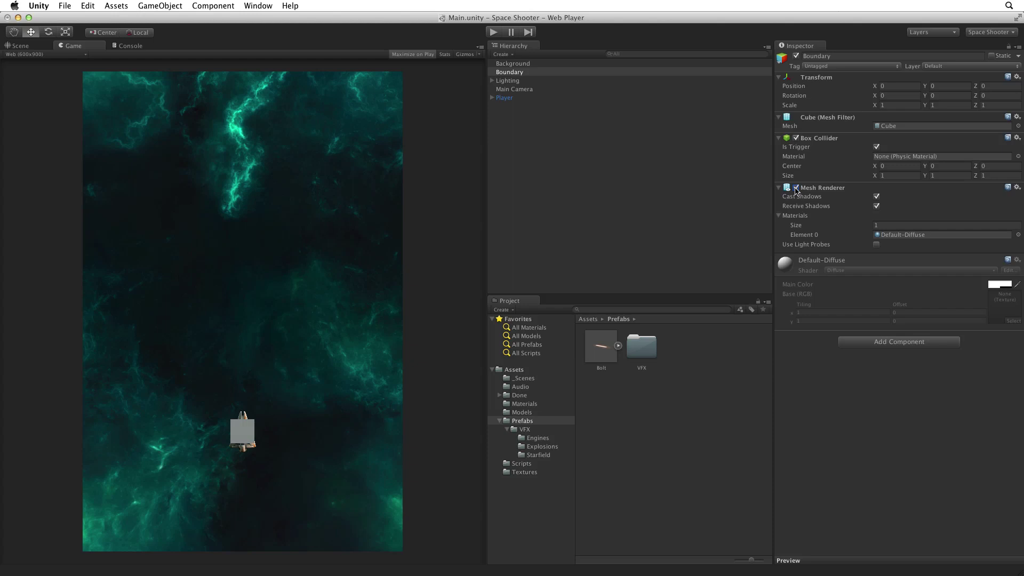
click(521, 91)
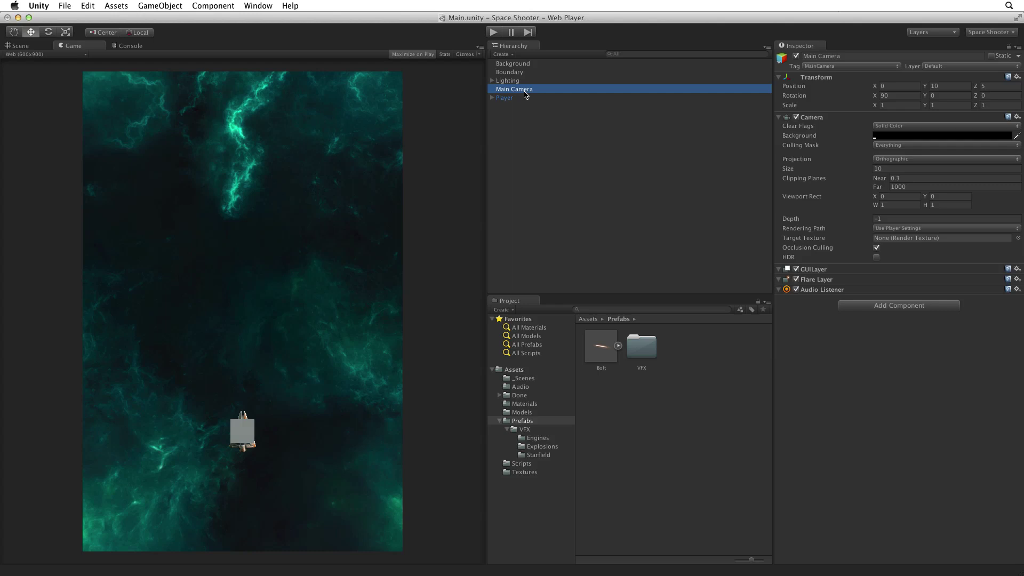
click(519, 73)
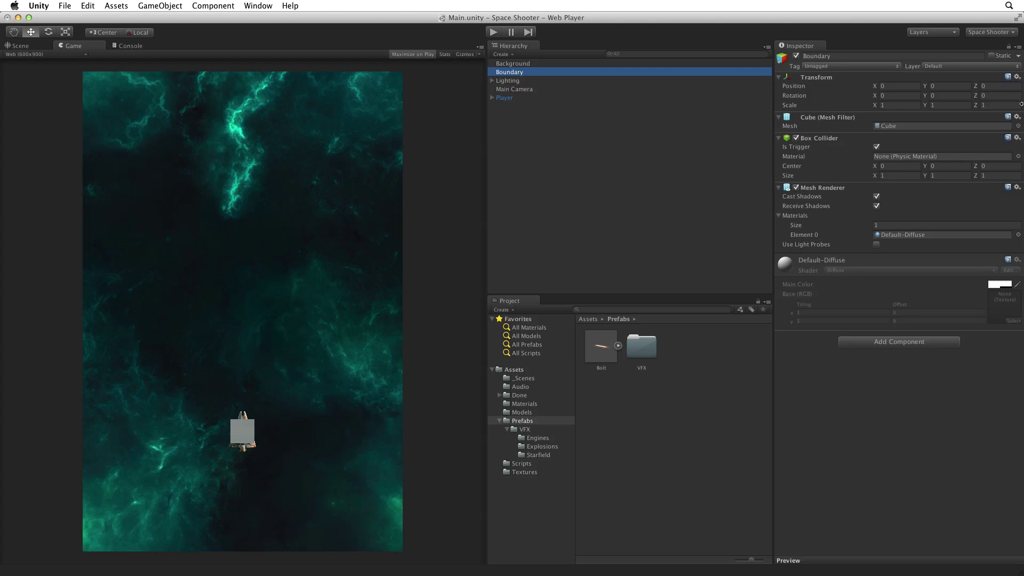
click(984, 85)
text(5)
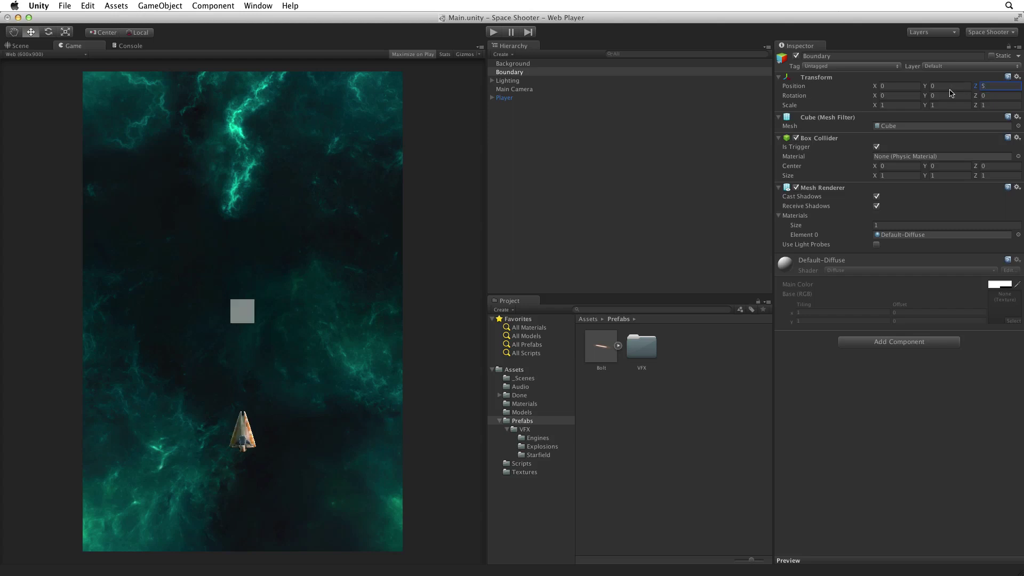
Widen the Boundary across the game area and set its X scale to 15, matching the Background's.
click(794, 107)
drag(874, 105, 1020, 112)
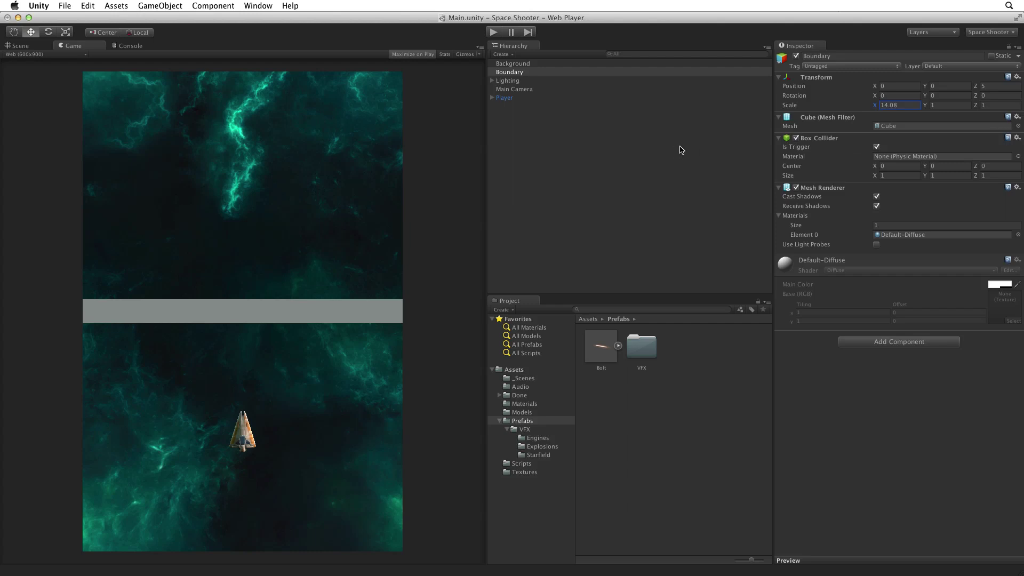
drag(526, 64, 729, 107)
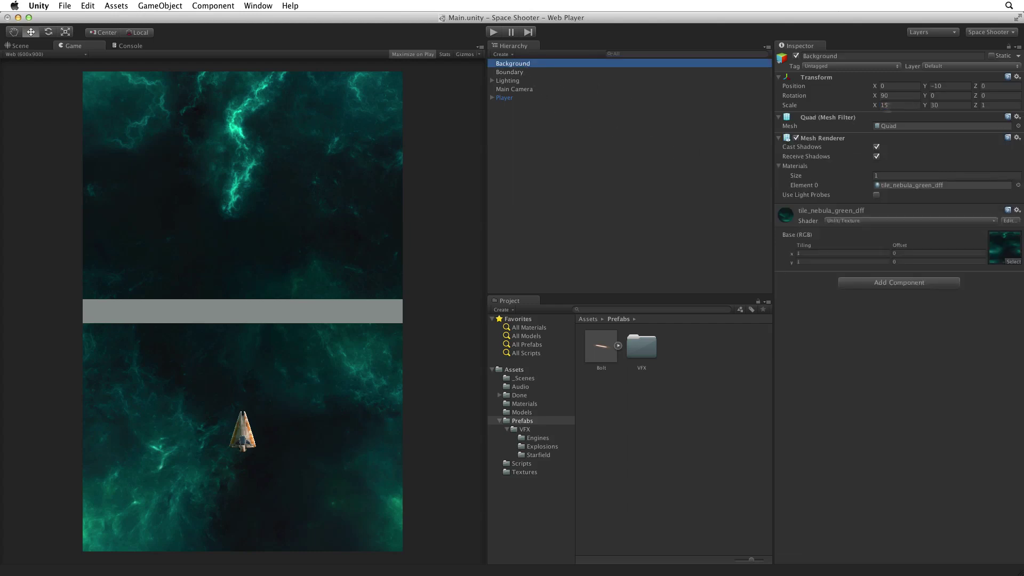
click(546, 73)
click(904, 105)
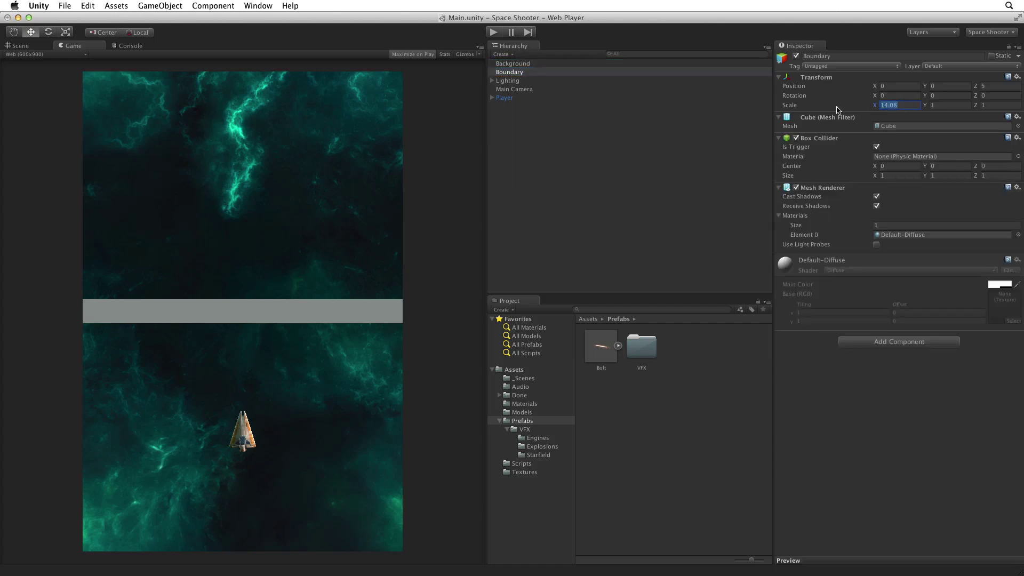
text(15)
Stretch the Boundary along Z until it fills the game area and set its Z scale to 20.
click(978, 106)
drag(979, 106, 1020, 51)
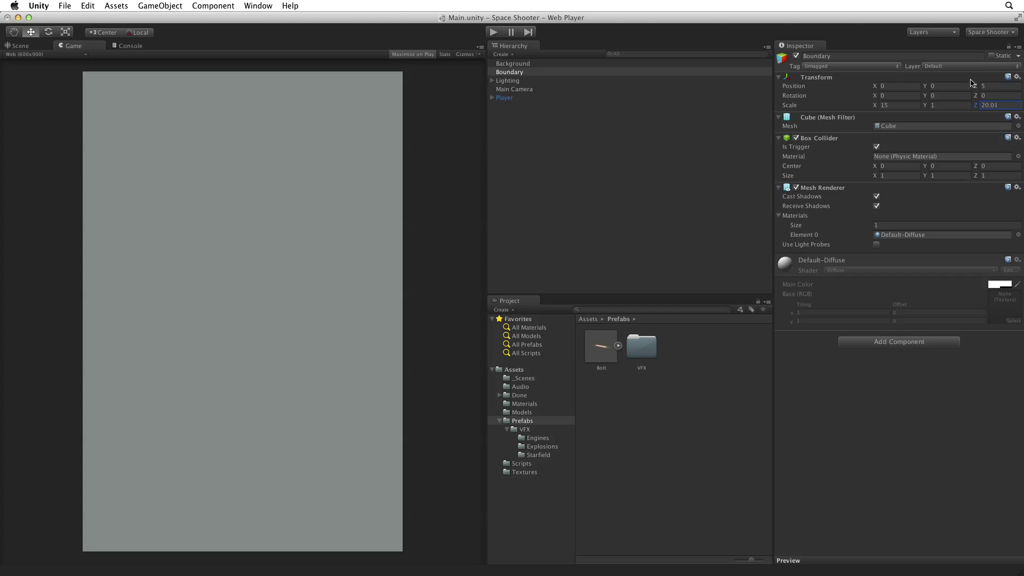
drag(989, 106, 994, 143)
key(BackSpace)
Turn off the Boundary's Mesh Renderer again and check its collider outline in the Scene view.
click(796, 188)
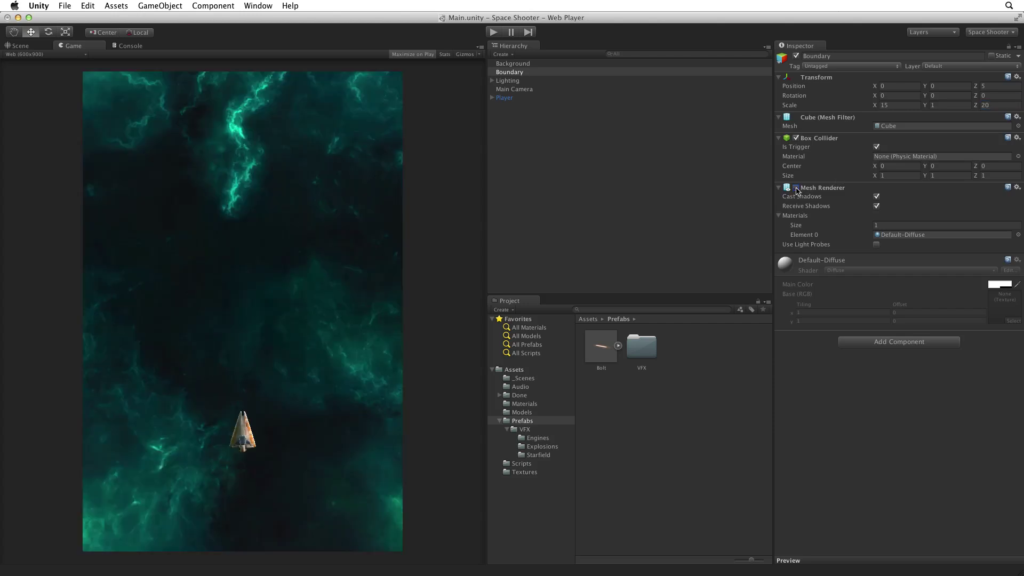
click(24, 46)
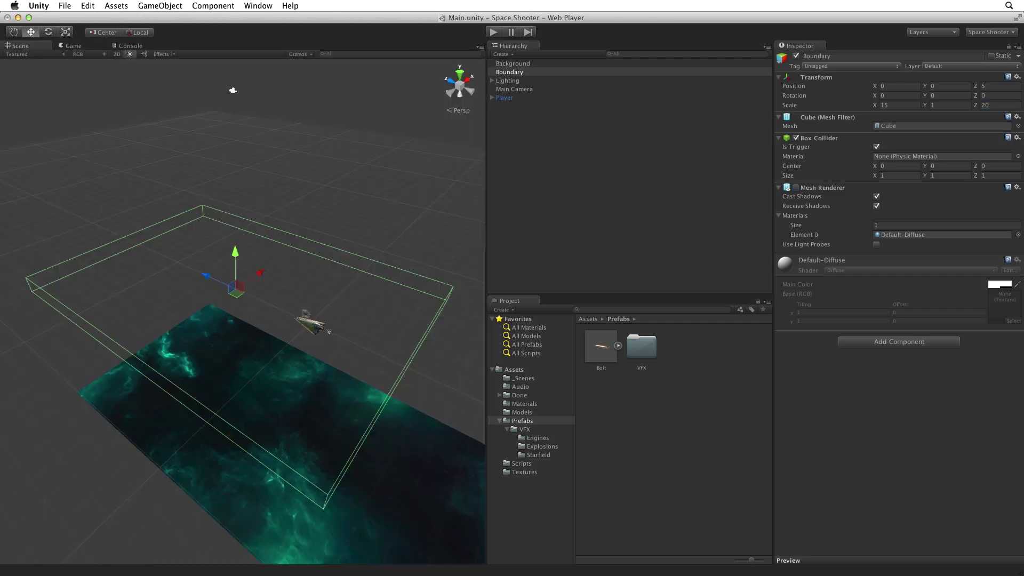
mouse_move(322, 306)
alt+mouse_down()
mouse_move(222, 136)
mouse_move(206, 178)
mouse_move(342, 290)
mouse_move(318, 288)
alt+mouse_up()
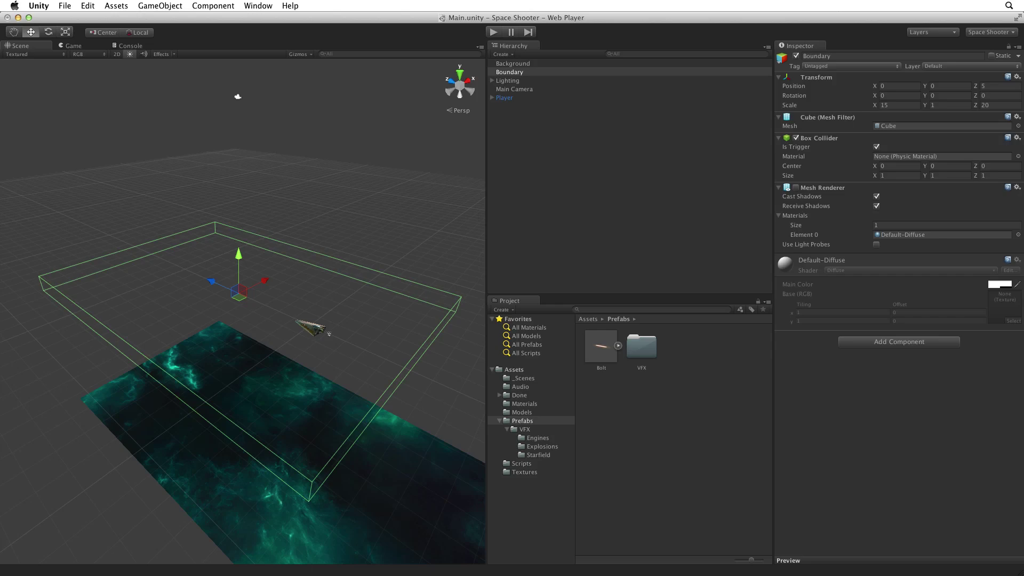
Add a new CSharp script component named DestroyByBoundary to the Boundary object.
click(514, 72)
click(925, 344)
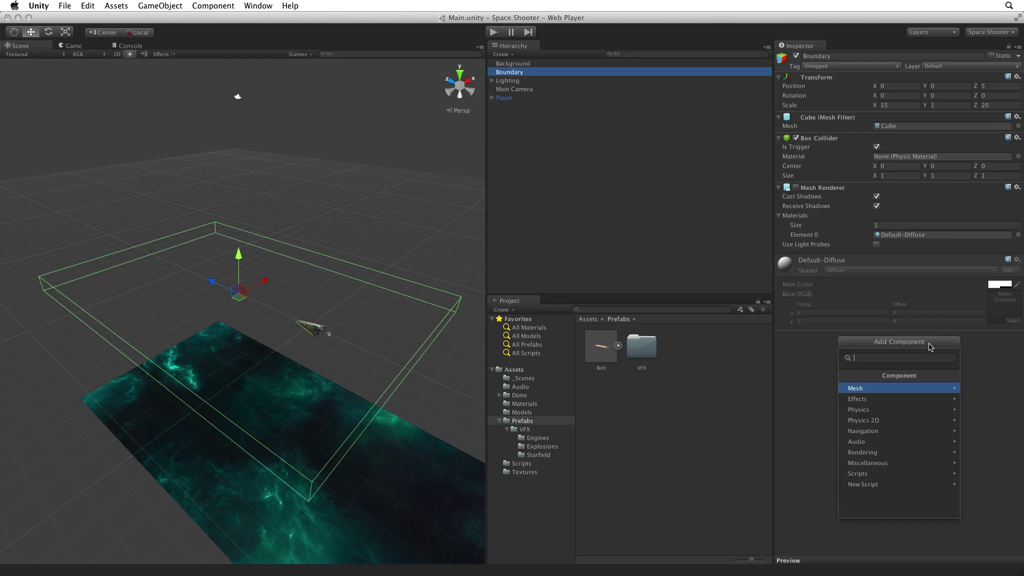
click(878, 483)
text(Des)
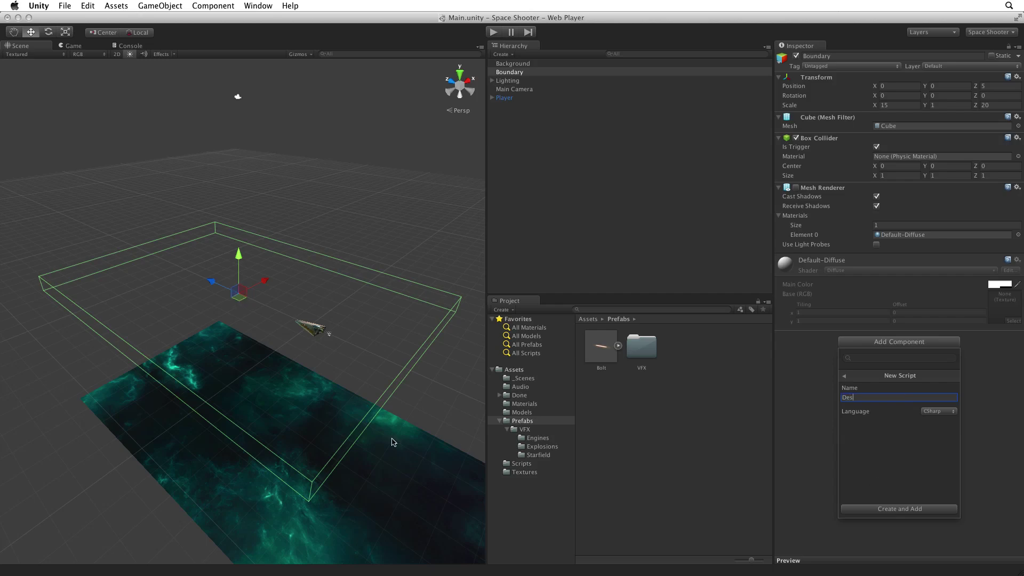
text(troyByBoundary)
key(Return)
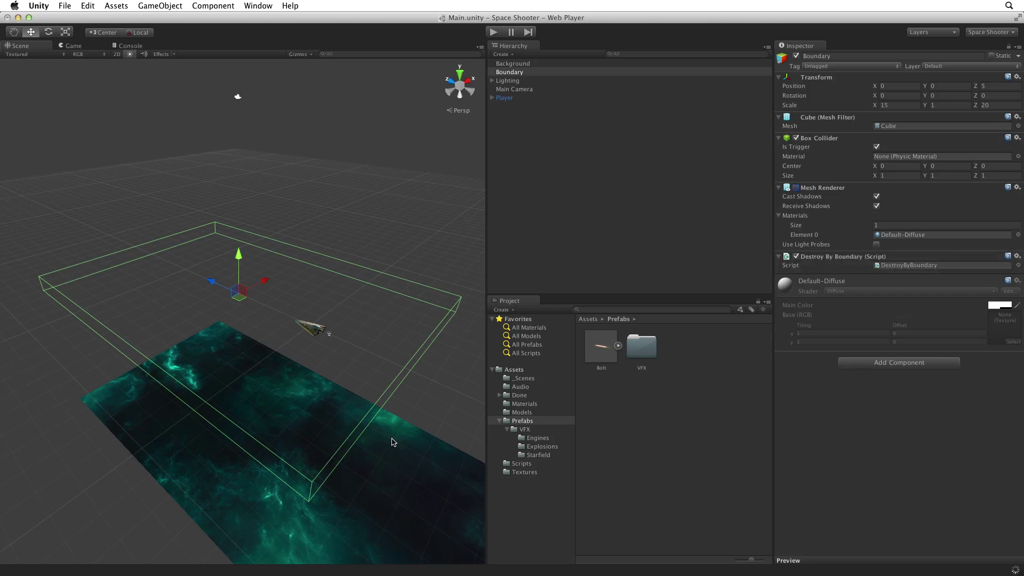
Move the DestroyByBoundary script from the Assets root into the Scripts folder and open it in MonoDevelop for editing.
click(517, 369)
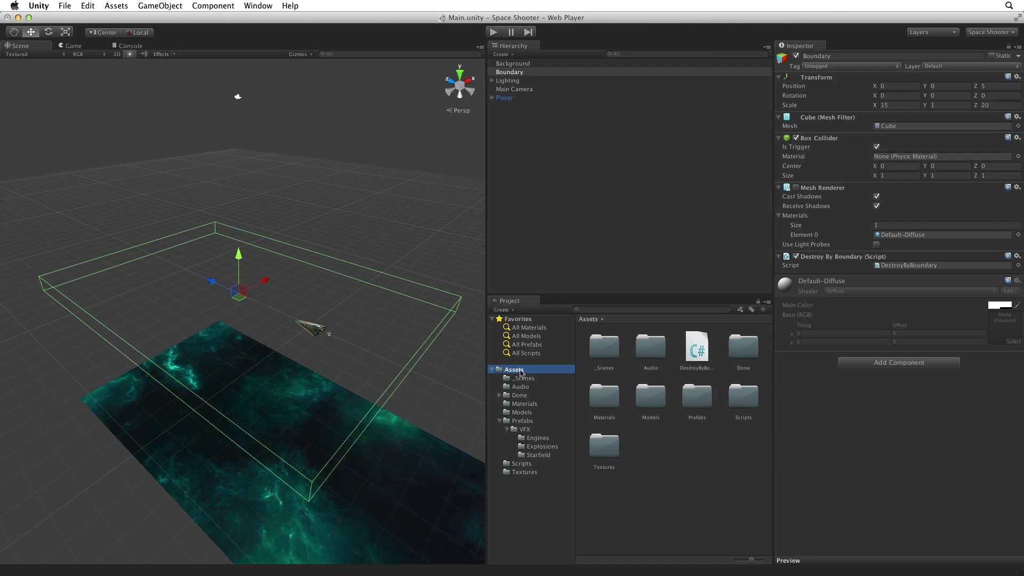
drag(697, 351, 745, 401)
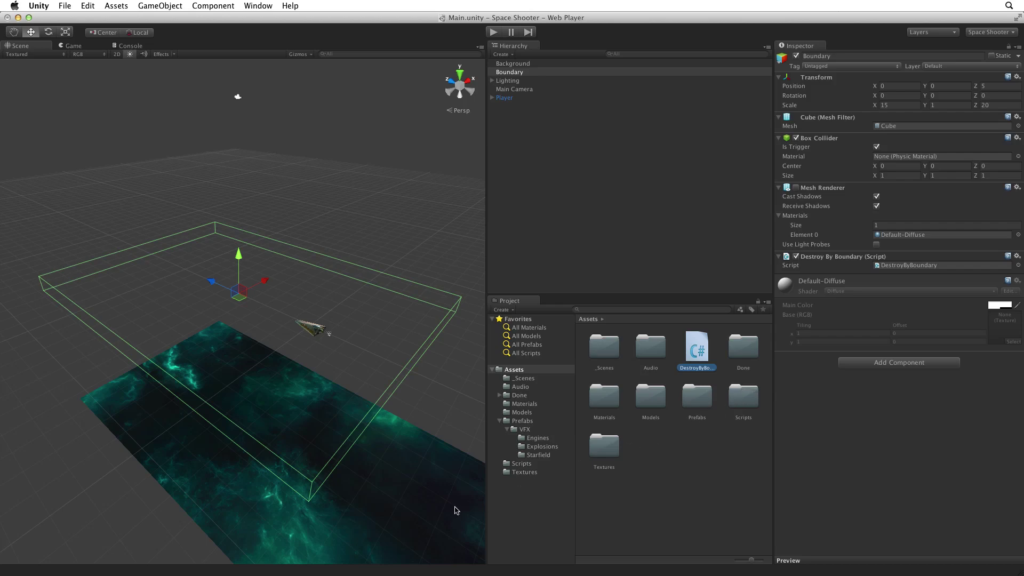
double_click(692, 401)
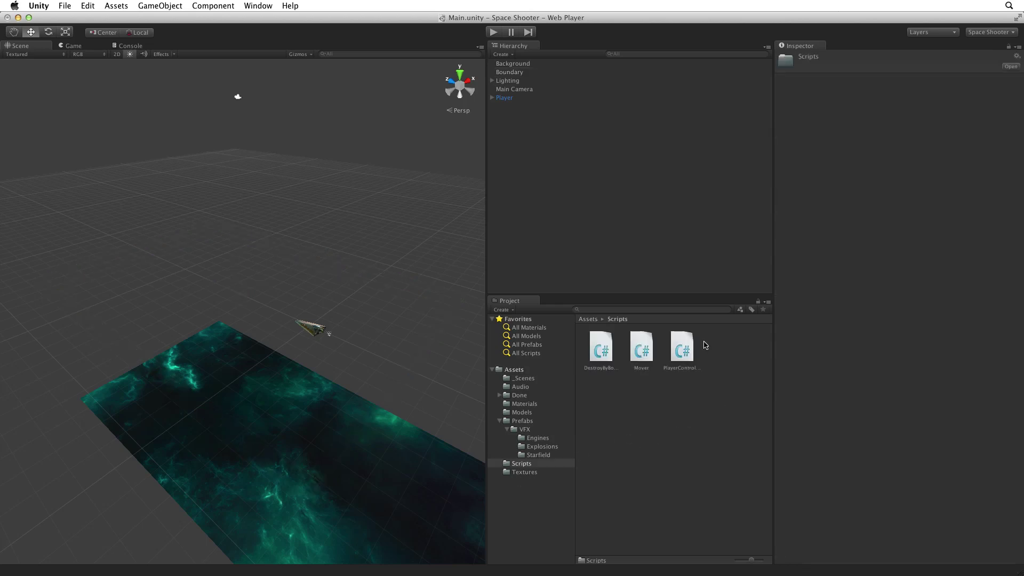
click(604, 353)
double_click(604, 353)
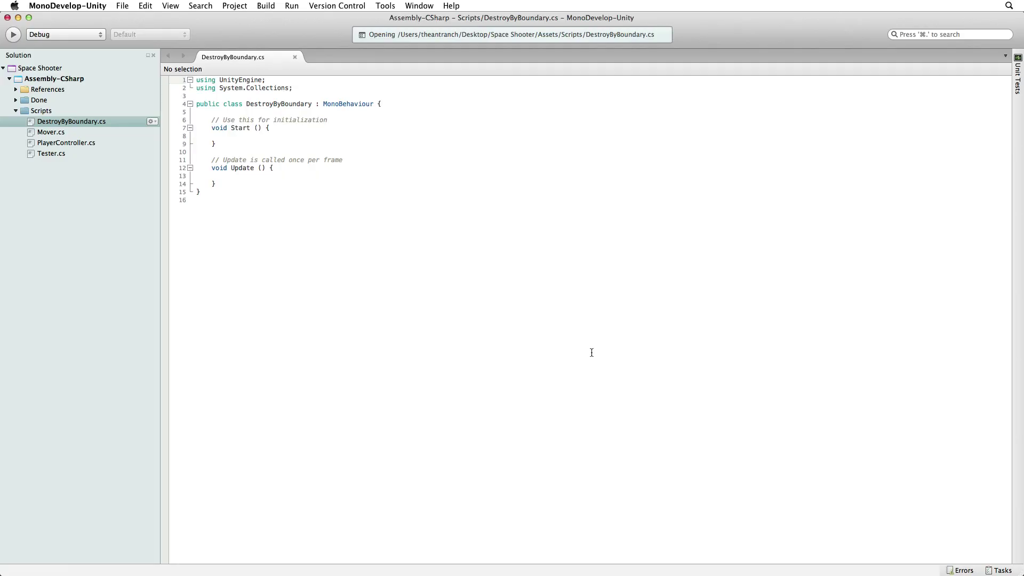
Remove the Start and Update functions from the DestroyByBoundary class and put its opening brace on its own line.
drag(224, 183, 374, 105)
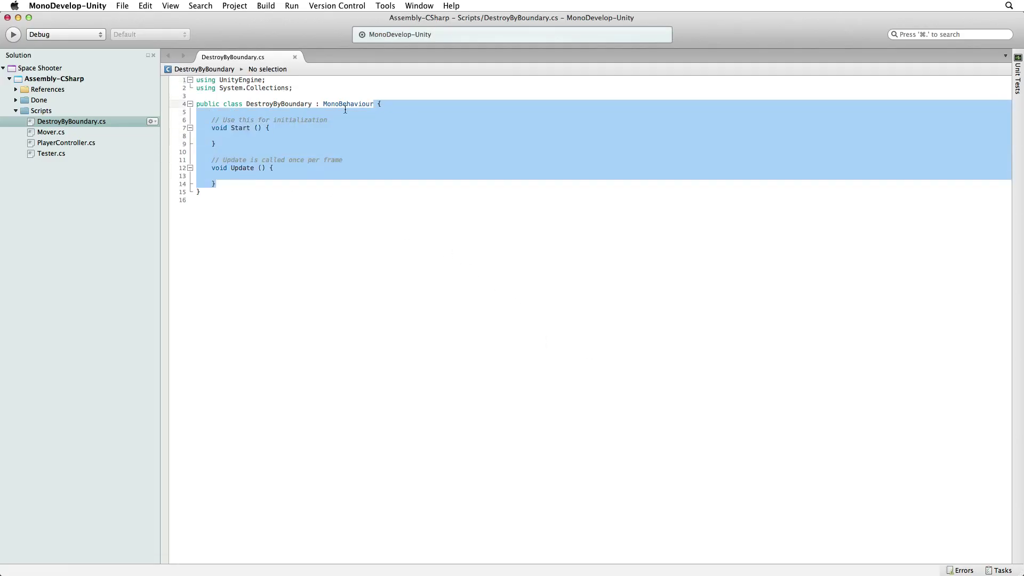
key(Return)
text({)
key(Return)
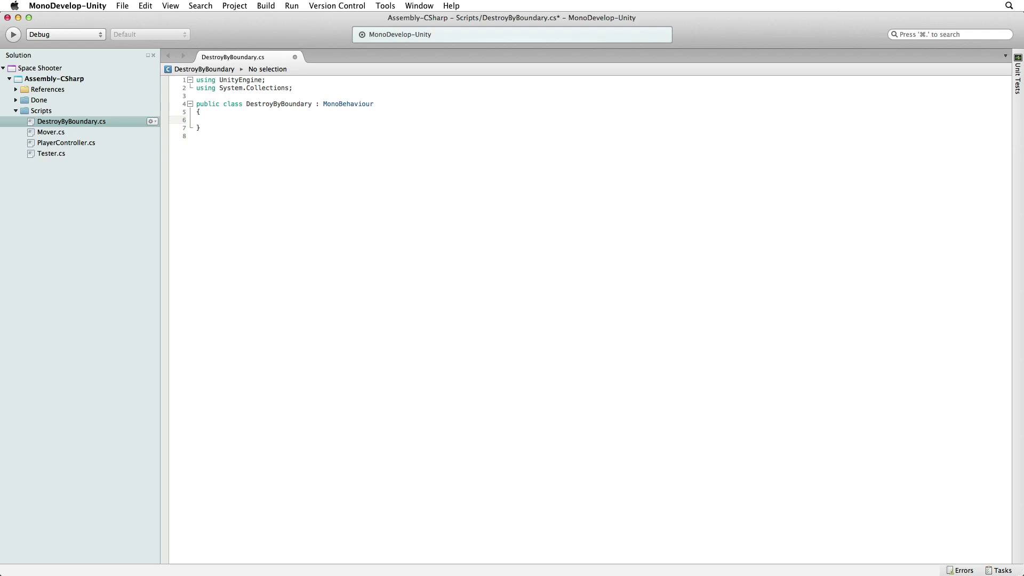
Enter "trigger" in the class body, look it up in the Unity Scripting Reference and open the Collider.OnTriggerExit page.
text(trigger)
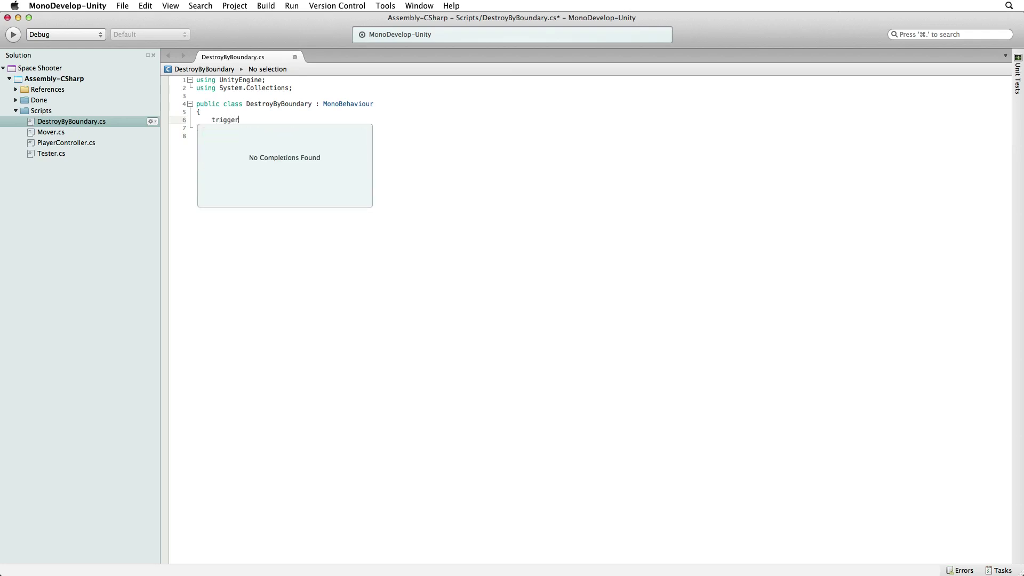
key(alt+shift+Left)
key(super+apostrophe)
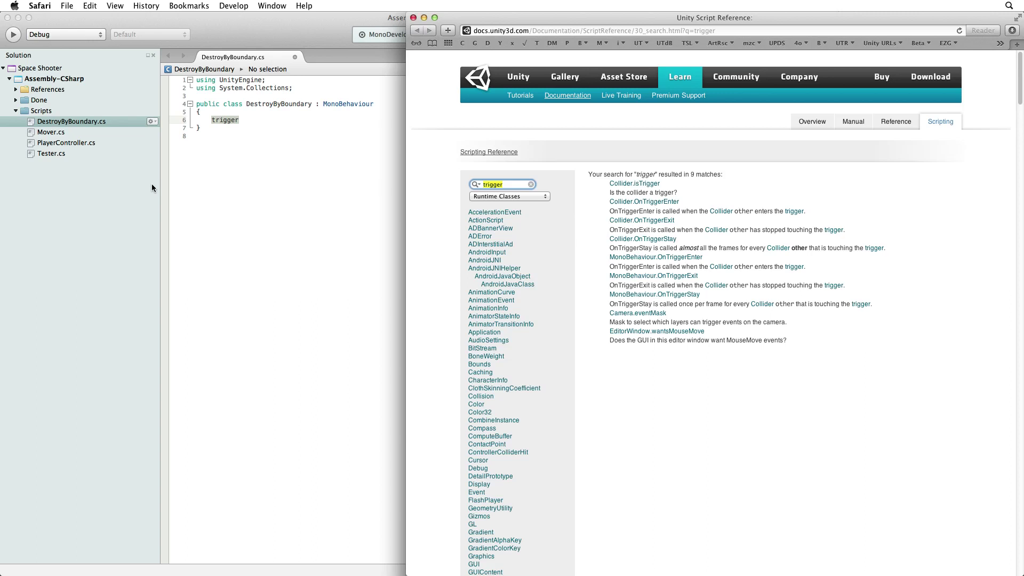
click(630, 221)
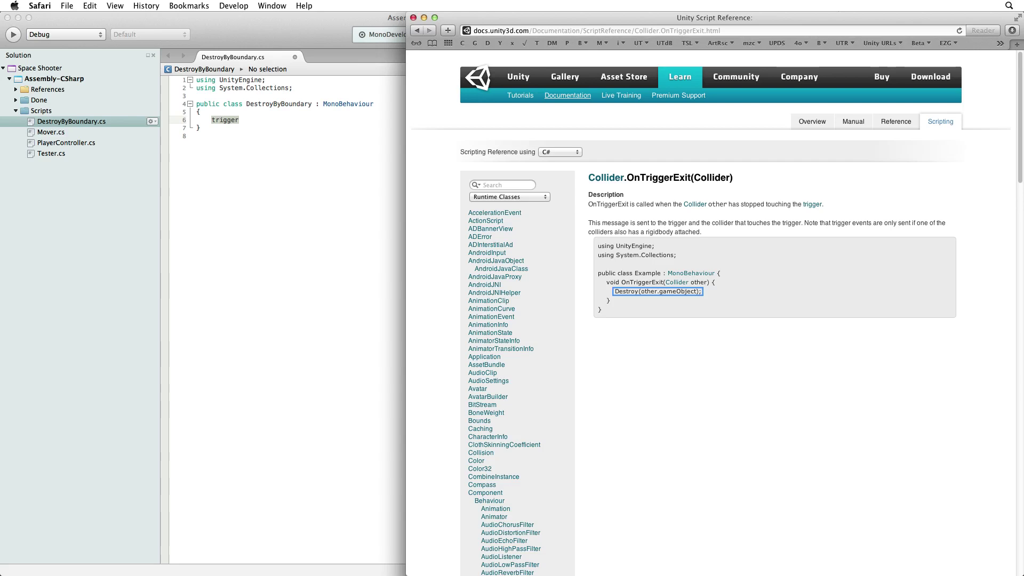
Replace the word "trigger" with the reference's example function OnTriggerExit(Collider other), which calls Destroy(other.gameObject), and save the script.
drag(621, 300, 607, 286)
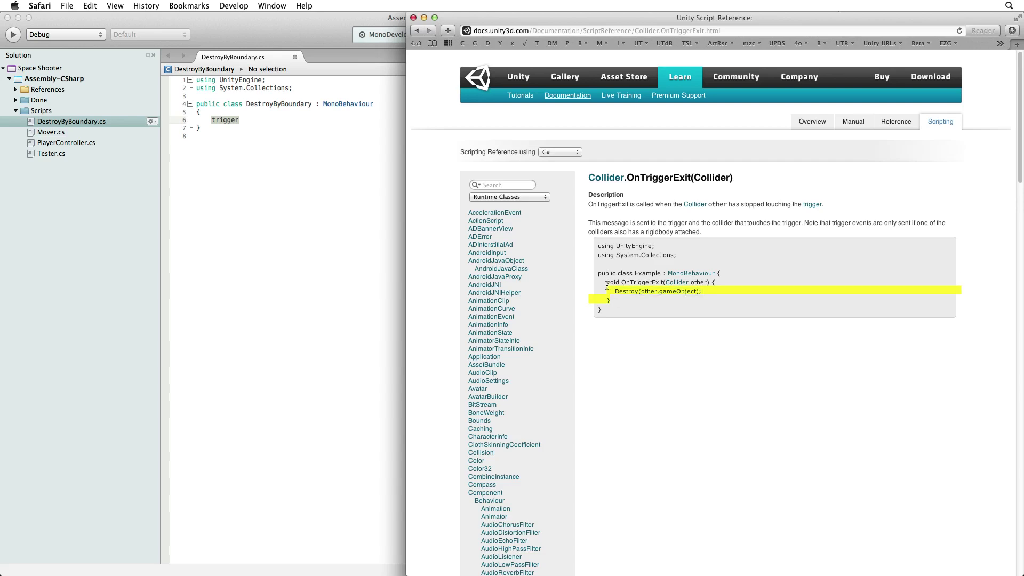
key(super+Tab)
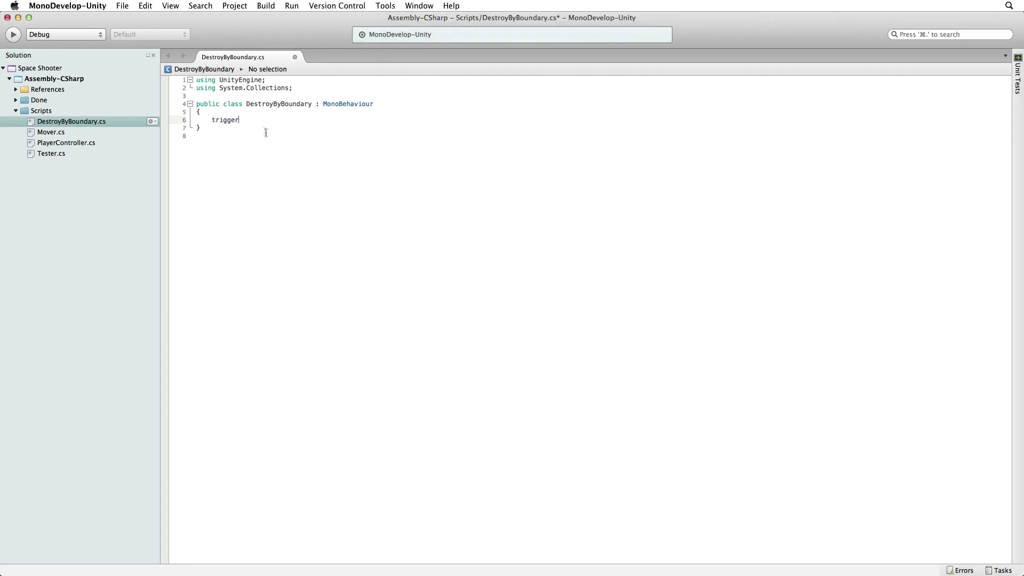
double_click(224, 120)
text(void OnTriggerExit(Collider other) { Destroy(other.gameObject); })
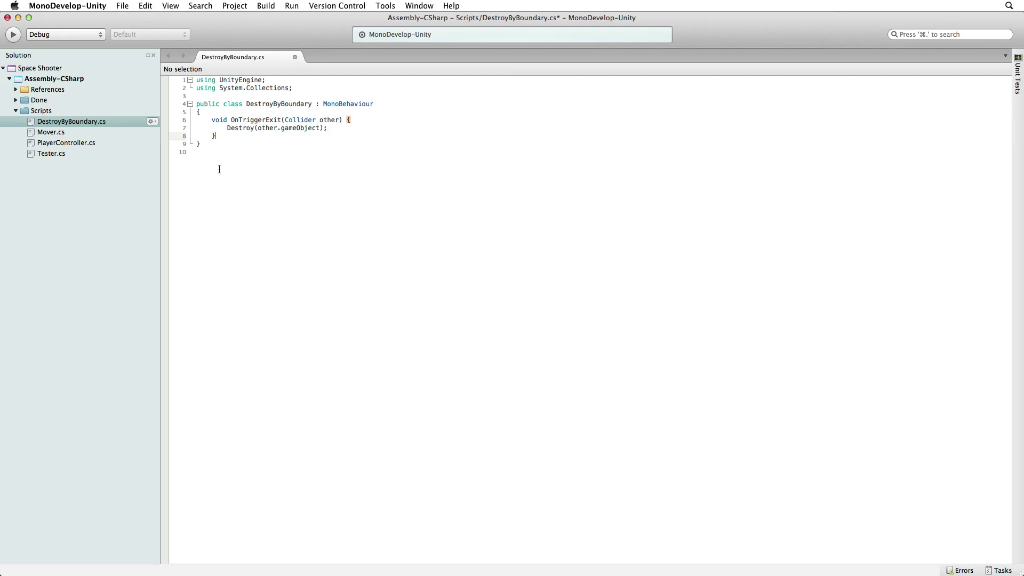
key(super+s)
Back in Unity, remove the Mesh Renderer and Cube (Mesh Filter) components from the Boundary.
key(super+Tab)
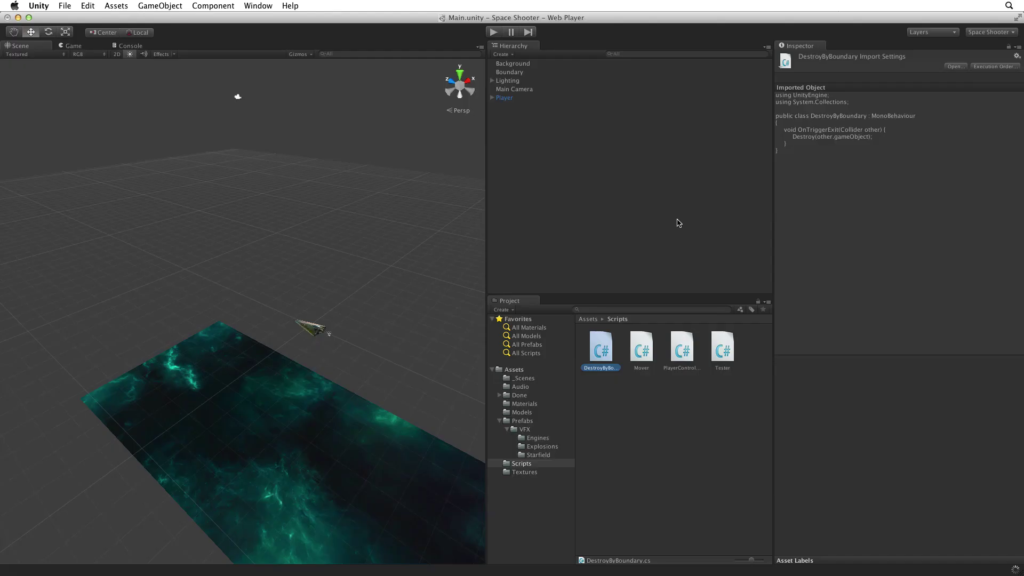
click(512, 73)
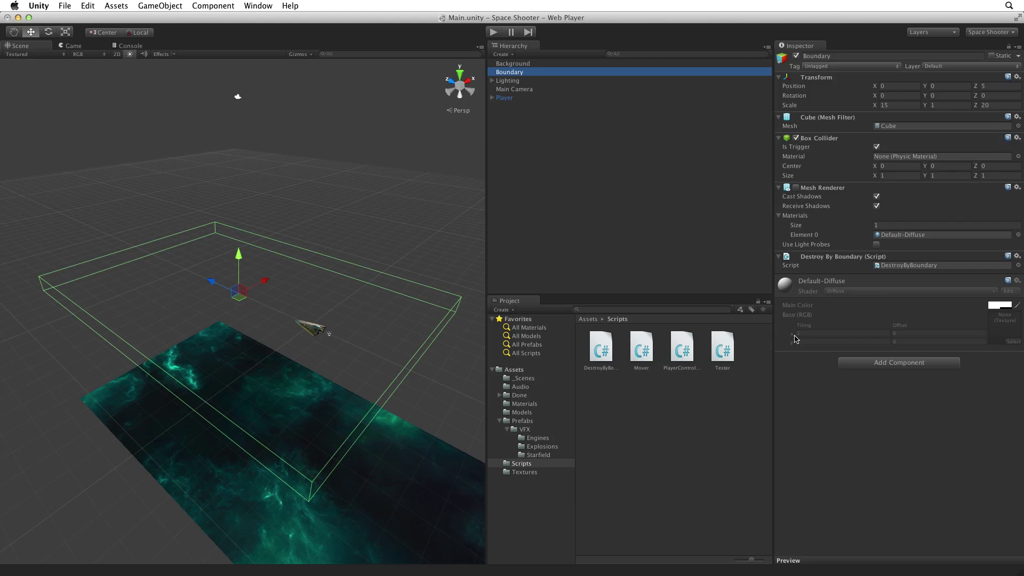
click(1017, 188)
click(1002, 213)
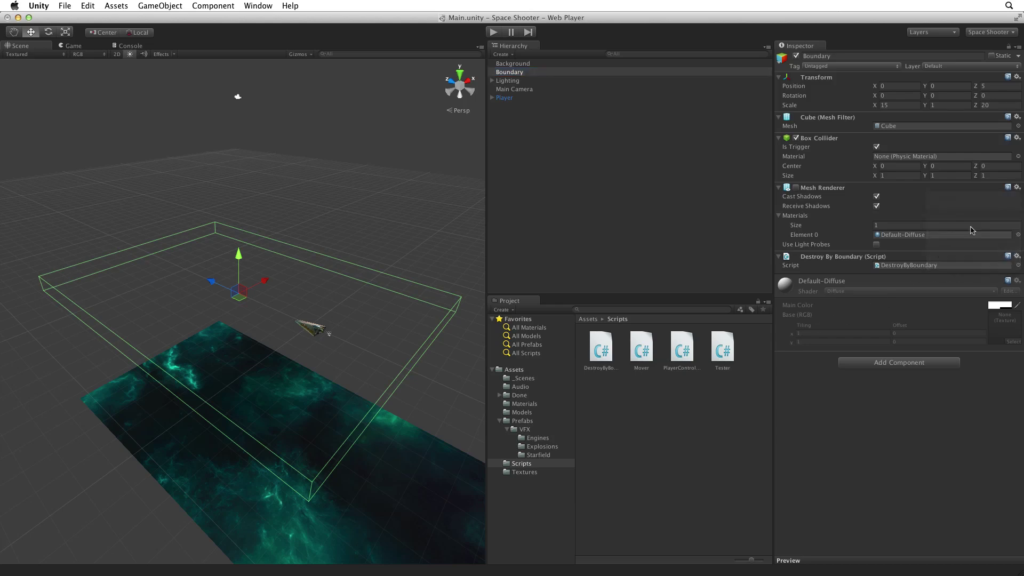
click(1016, 117)
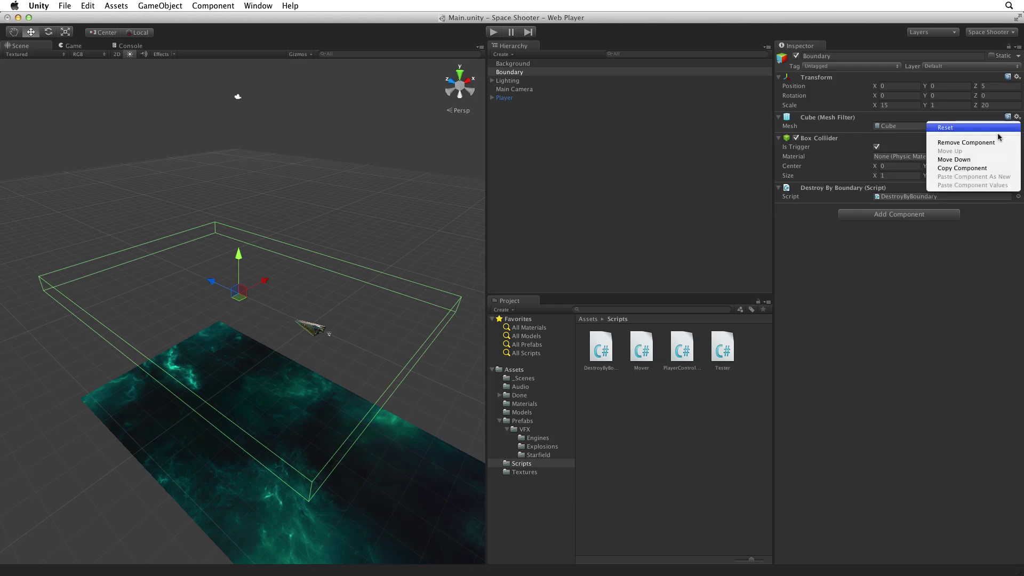
click(998, 141)
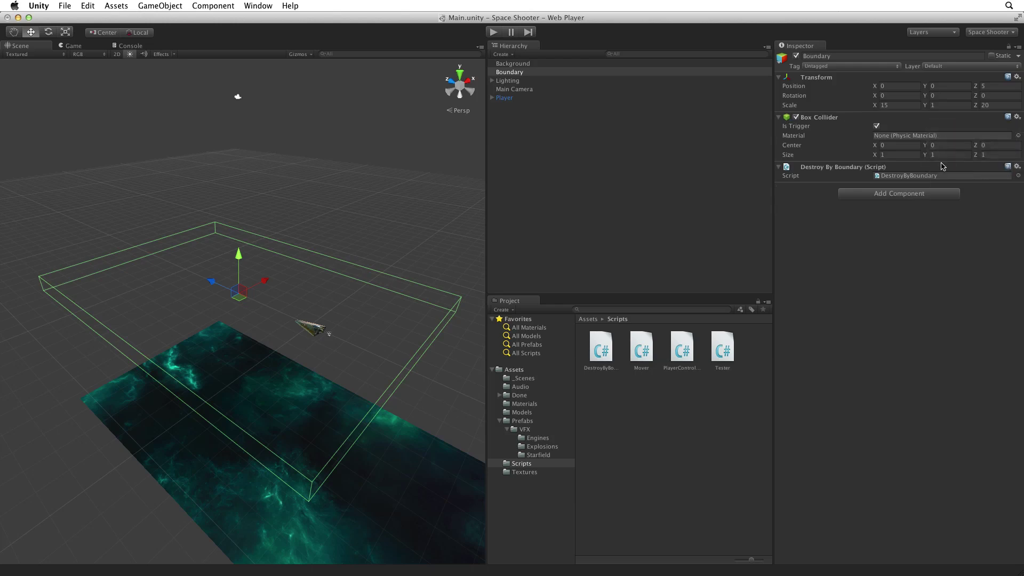
Run the game and fly the ship around the play area while firing, checking in the Hierarchy whether bolts leaving the Boundary are destroyed.
key(super+p)
key(ctrl)
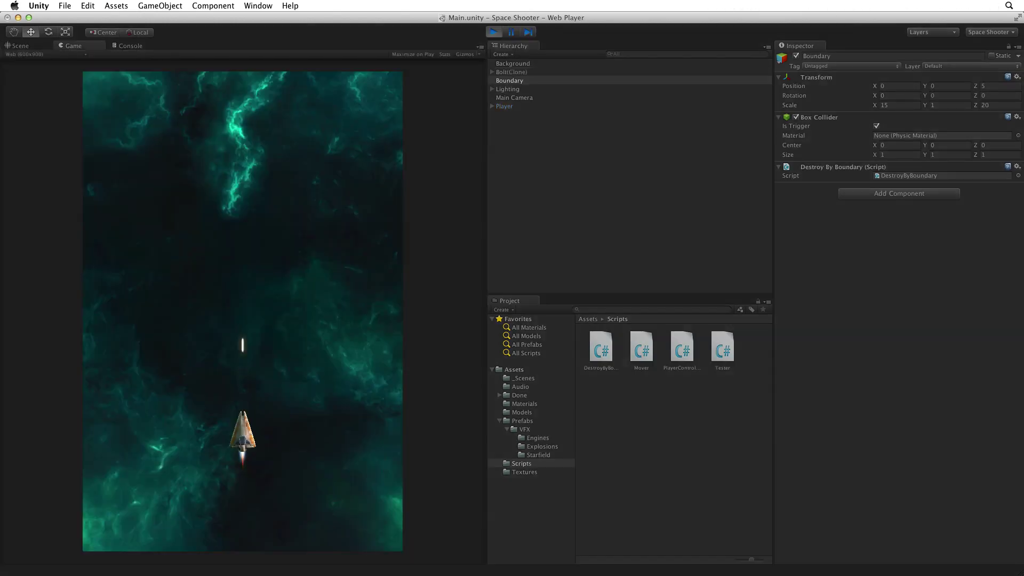
key(ctrl)
key(ctrl)
key(Left)
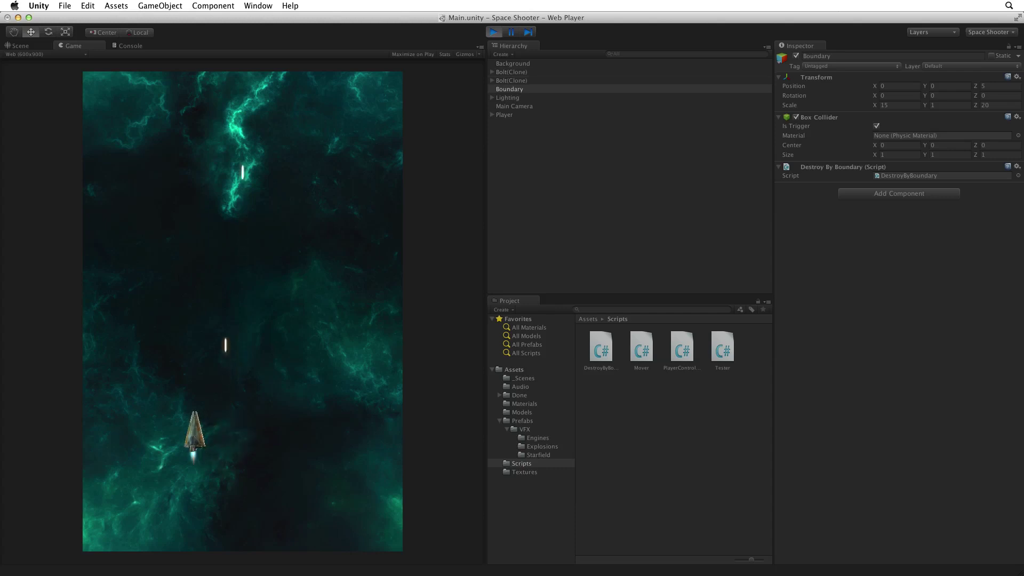
key(Right)
key(Right)
key(Up)
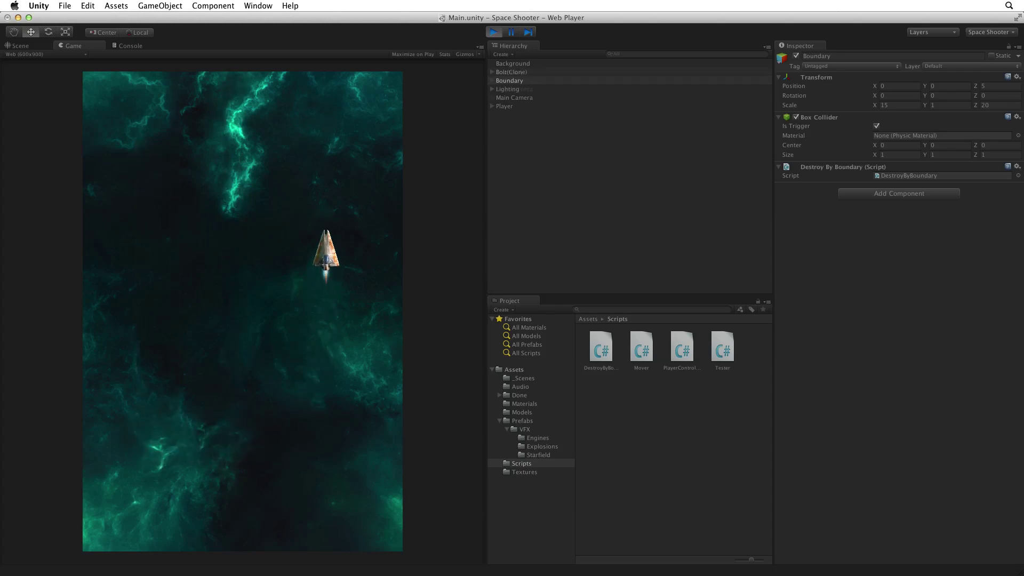
key(Left)
key(ctrl)
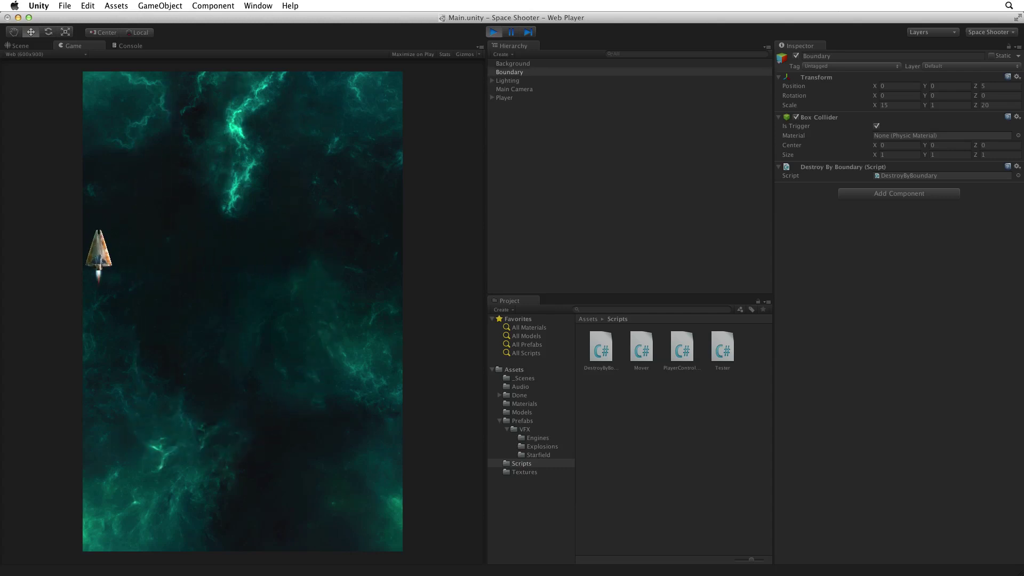
key(Right)
key(ctrl)
key(Right)
key(ctrl)
key(Down)
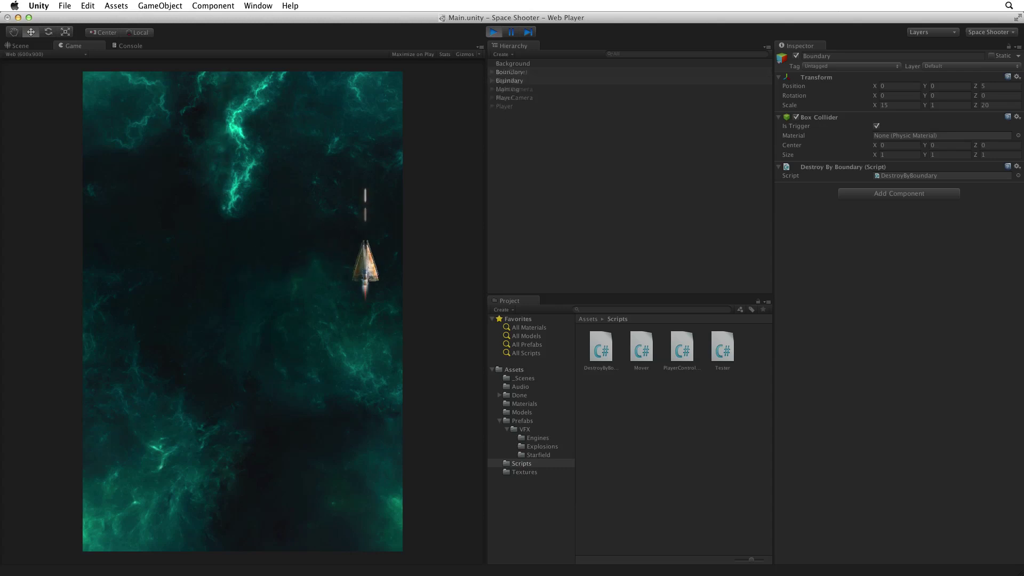
key(ctrl)
key(Left)
key(Down)
key(ctrl)
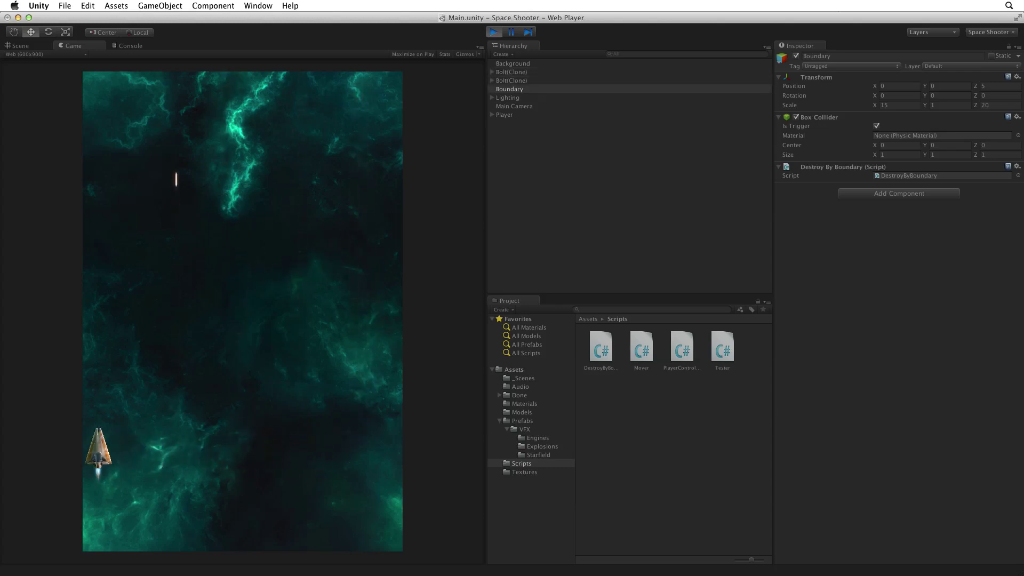
key(ctrl)
key(Right)
key(ctrl)
key(Up)
key(ctrl)
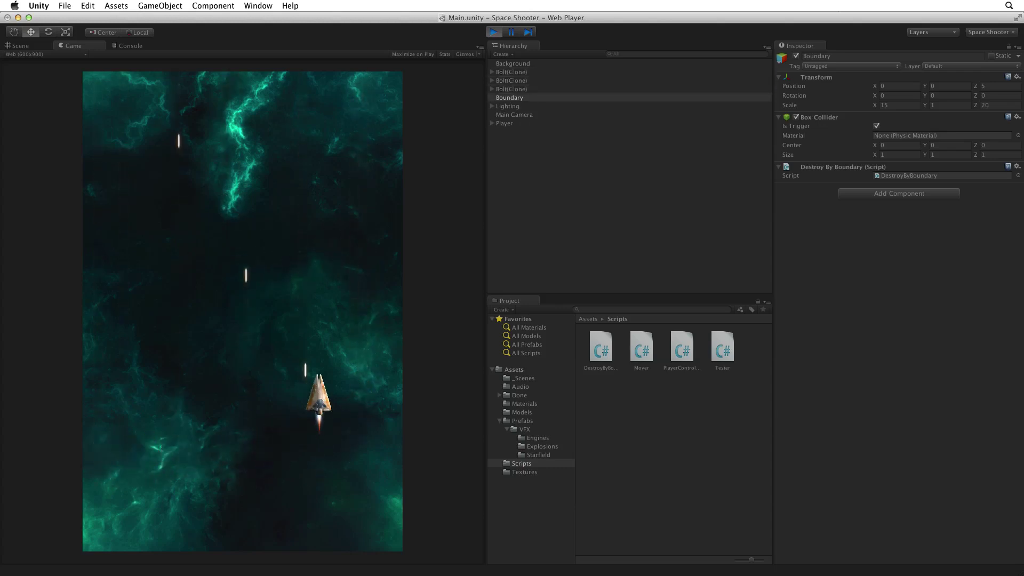
key(ctrl)
key(Left)
key(ctrl)
key(ctrl)
key(Right)
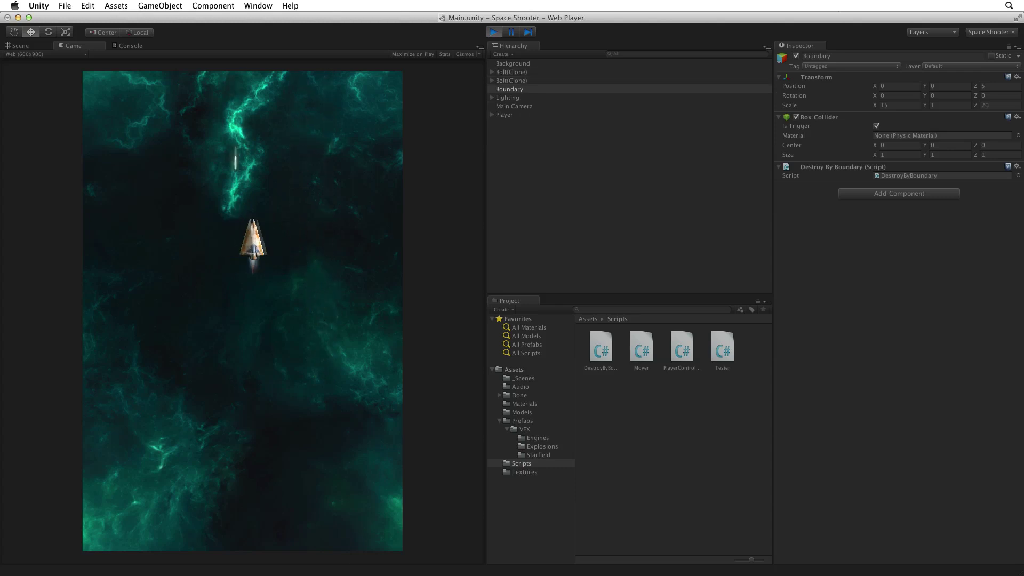
key(Down)
key(Left)
key(ctrl)
key(ctrl)
key(ctrl)
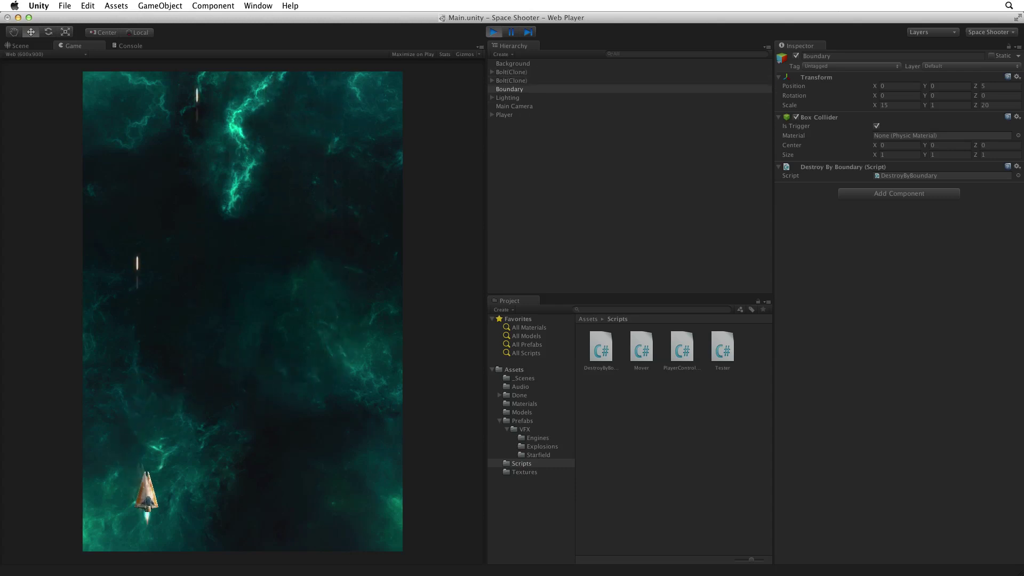
key(Right)
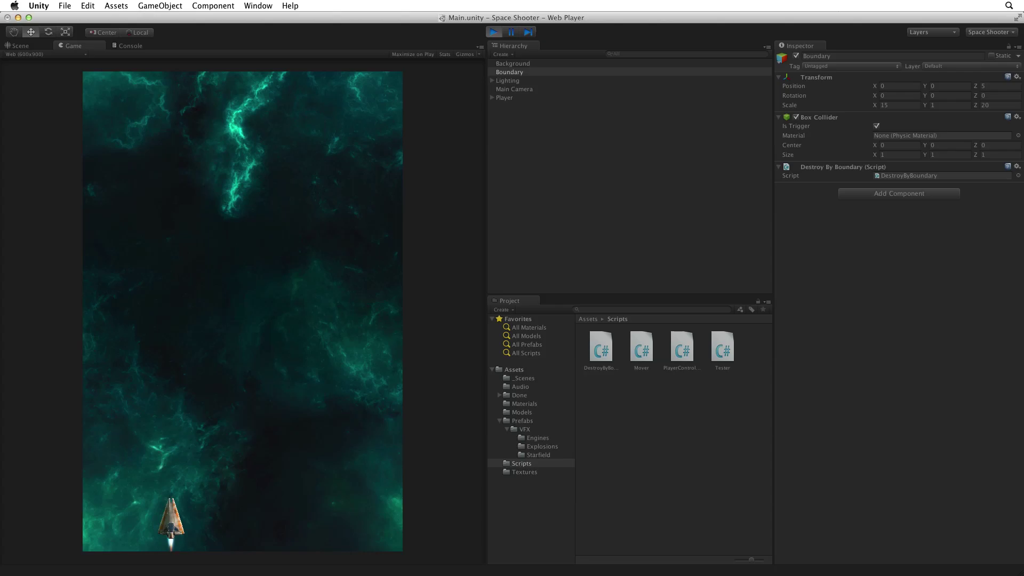